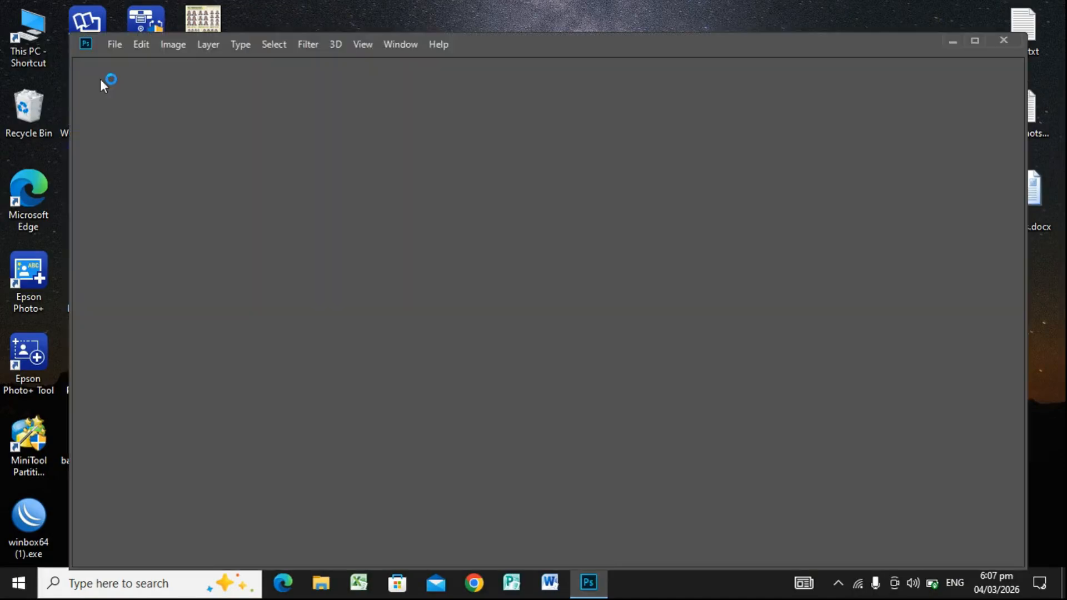
Open the photo IMG_3263.JPG from the Downloads folder
click(122, 45)
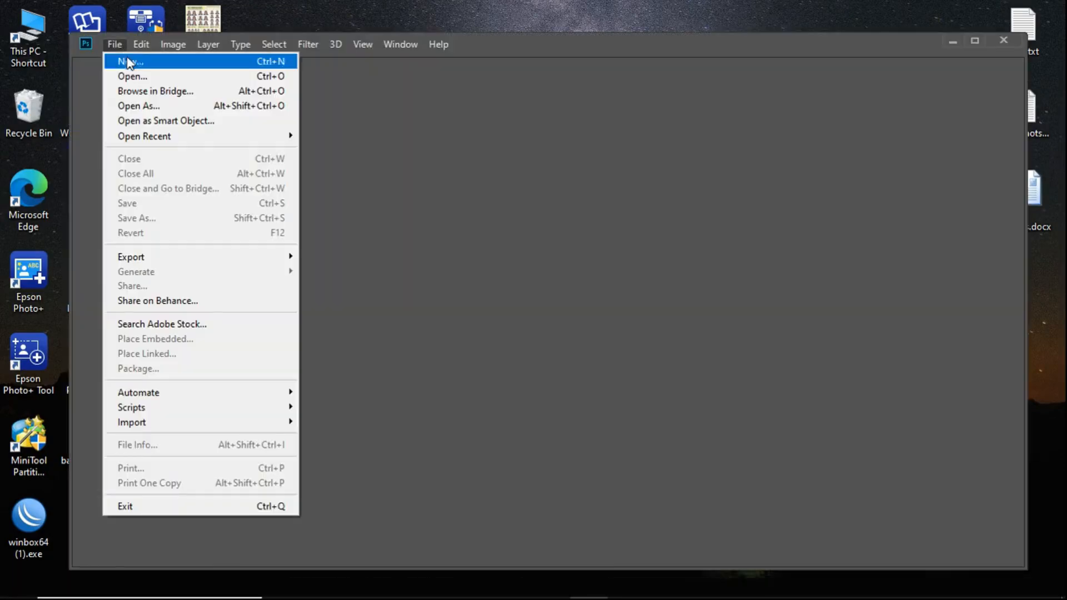
click(136, 76)
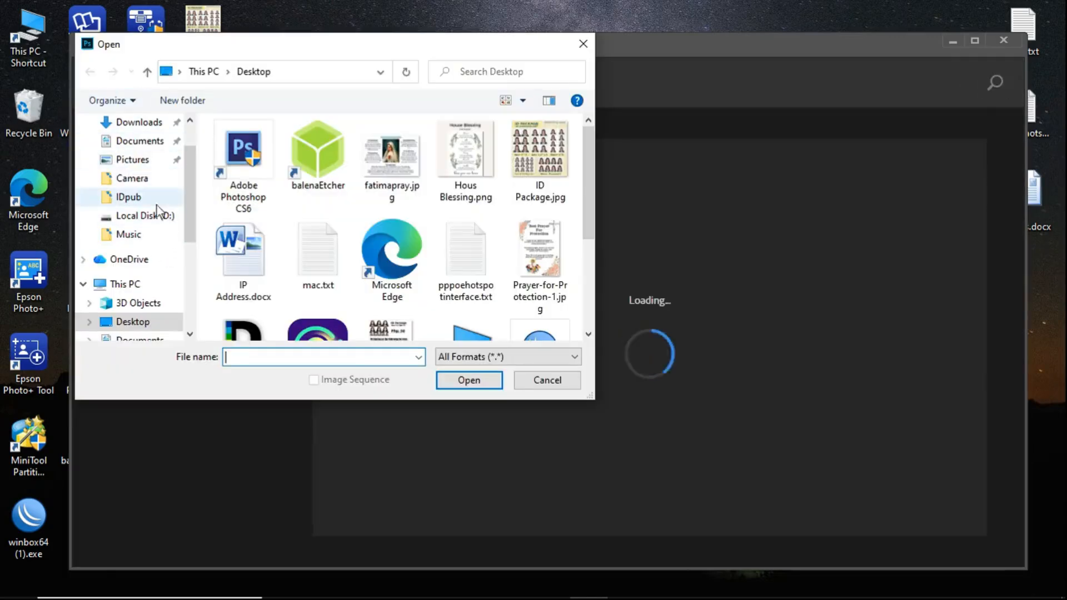
click(140, 127)
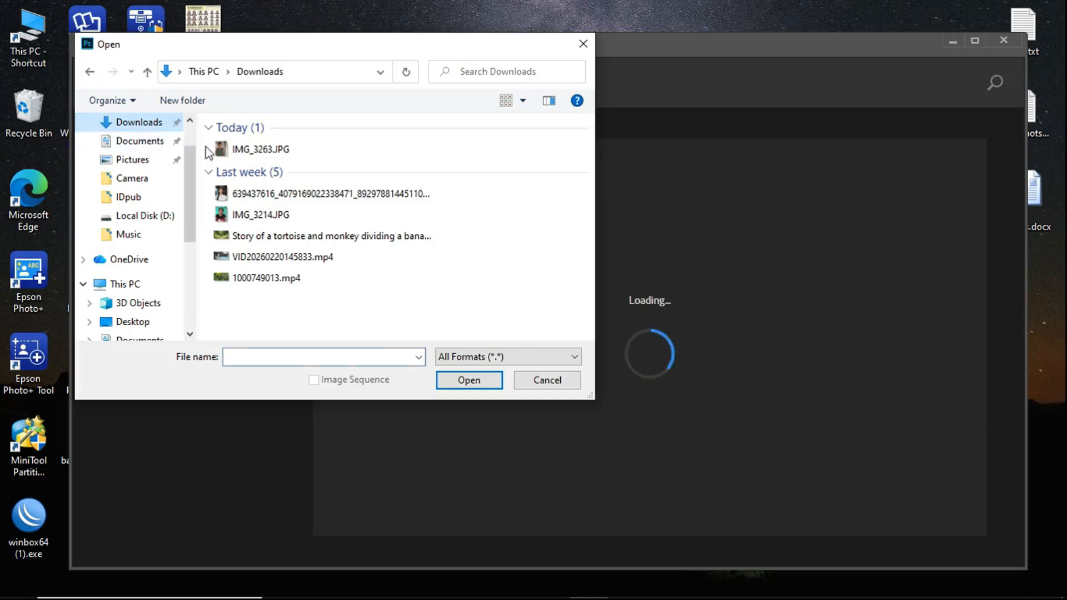
click(262, 152)
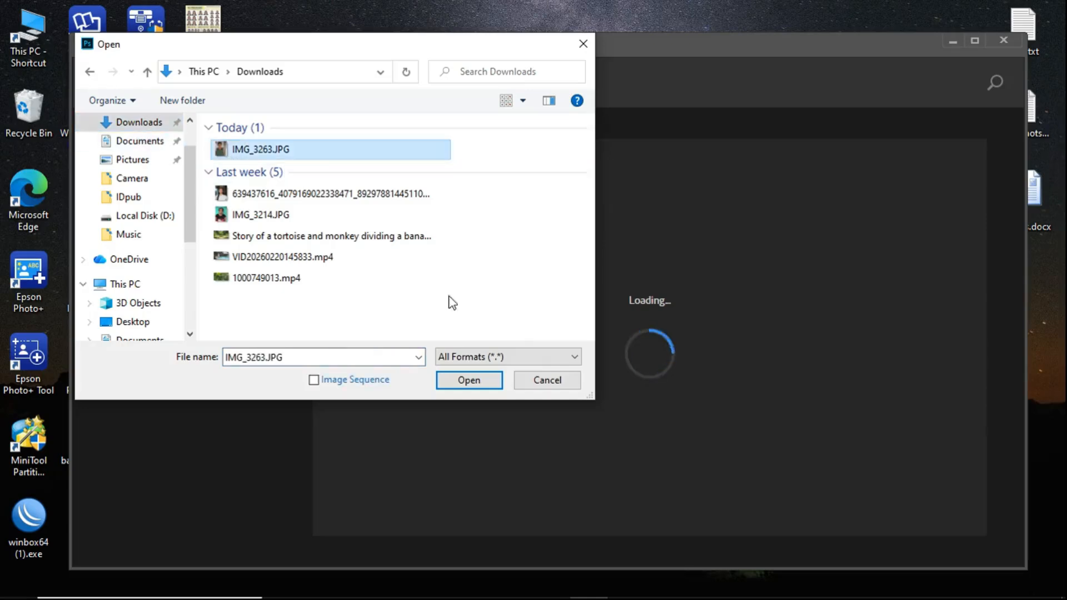
click(481, 383)
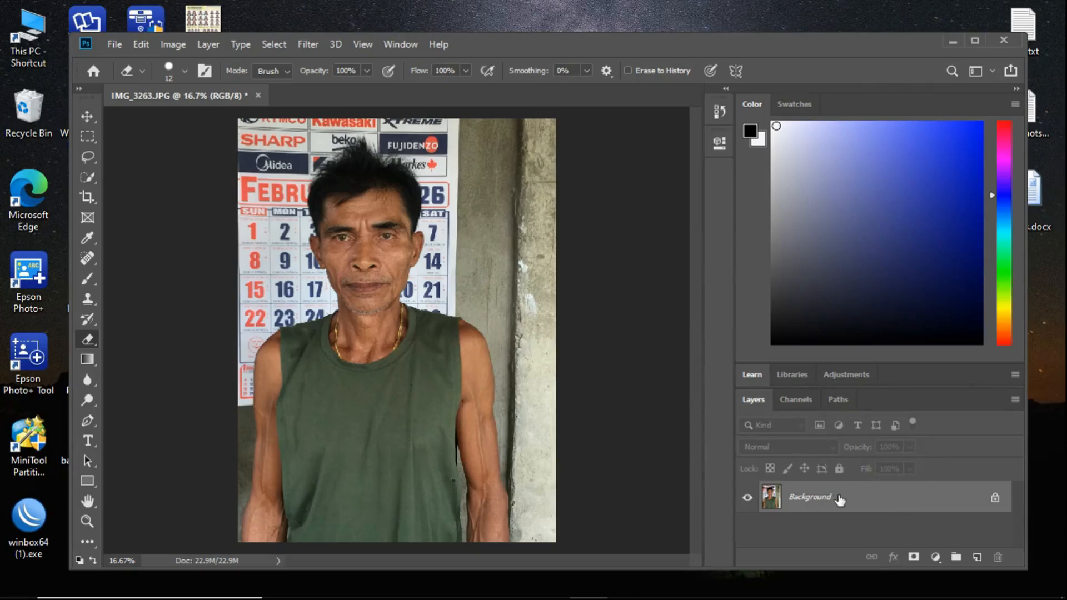
Duplicate the Background layer as "Background copy" within the same document
right_click(840, 499)
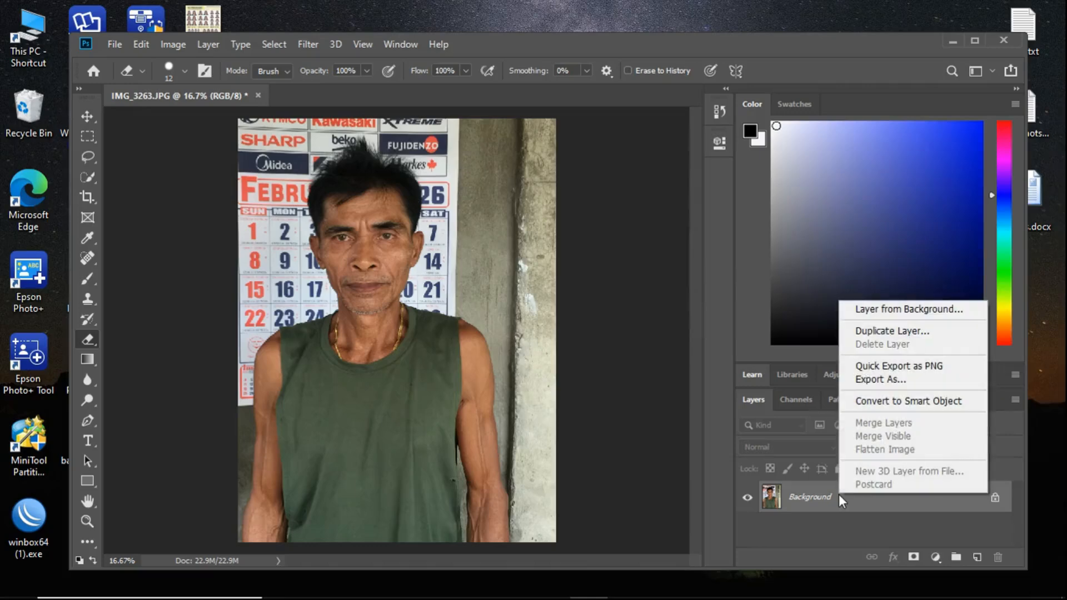
click(895, 332)
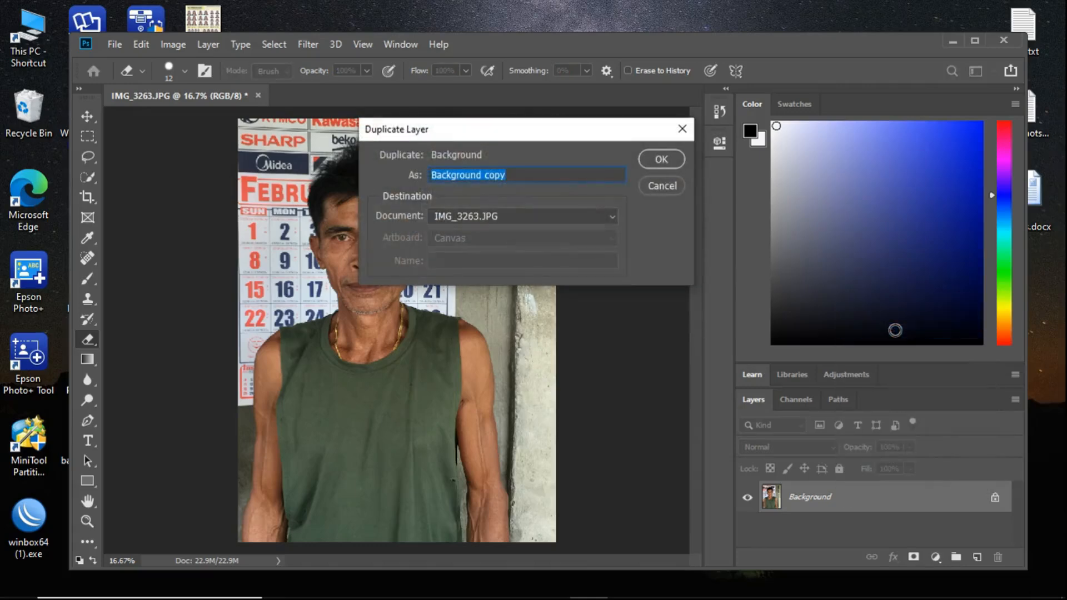
click(659, 160)
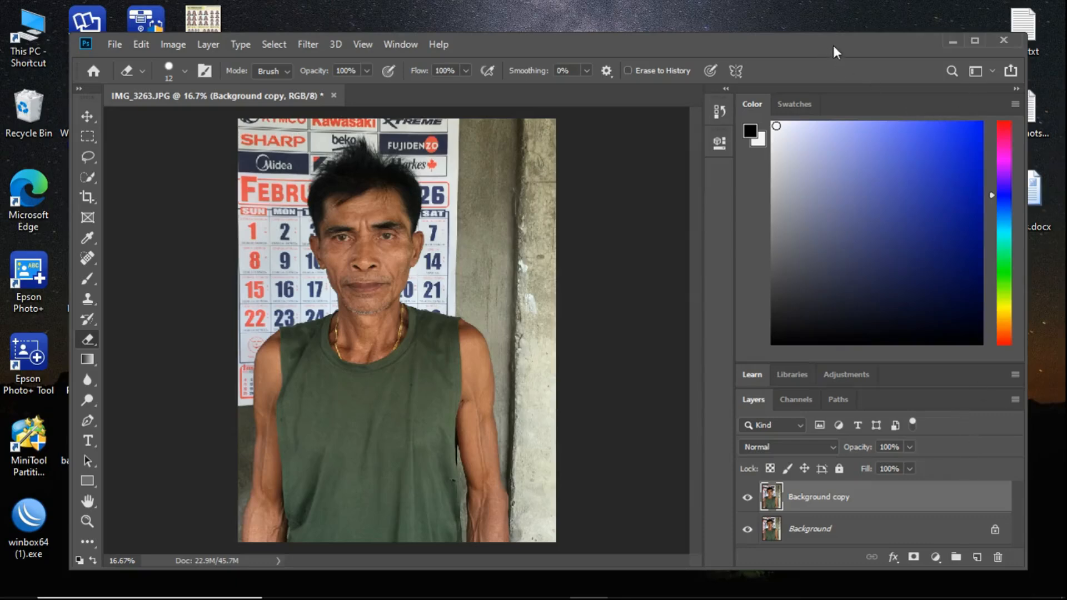
drag(833, 54, 828, 14)
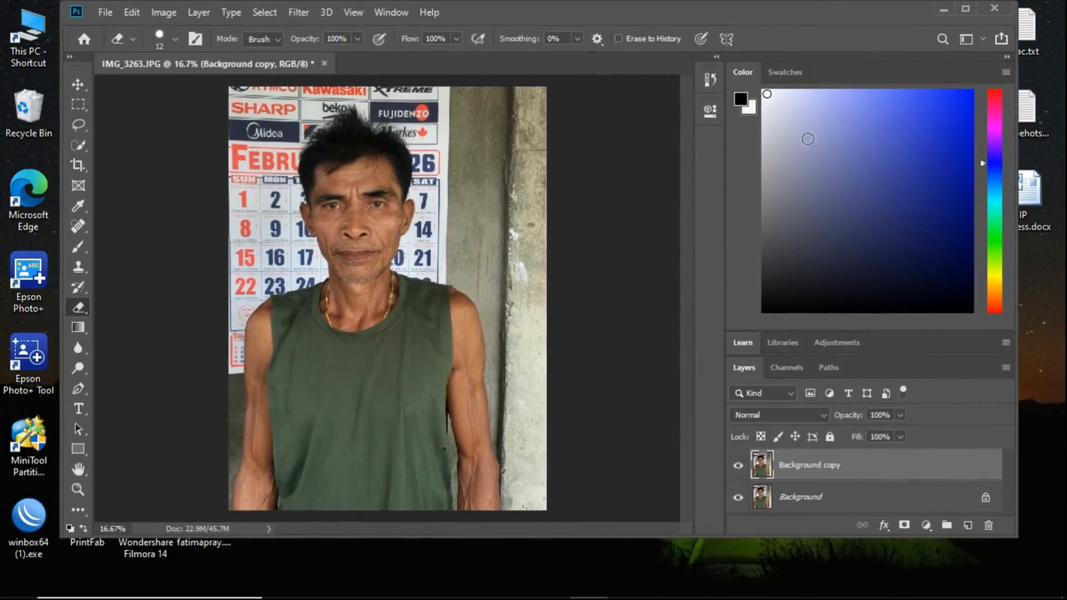
Add an empty layer directly above the Background layer and hide the Background layer
click(823, 496)
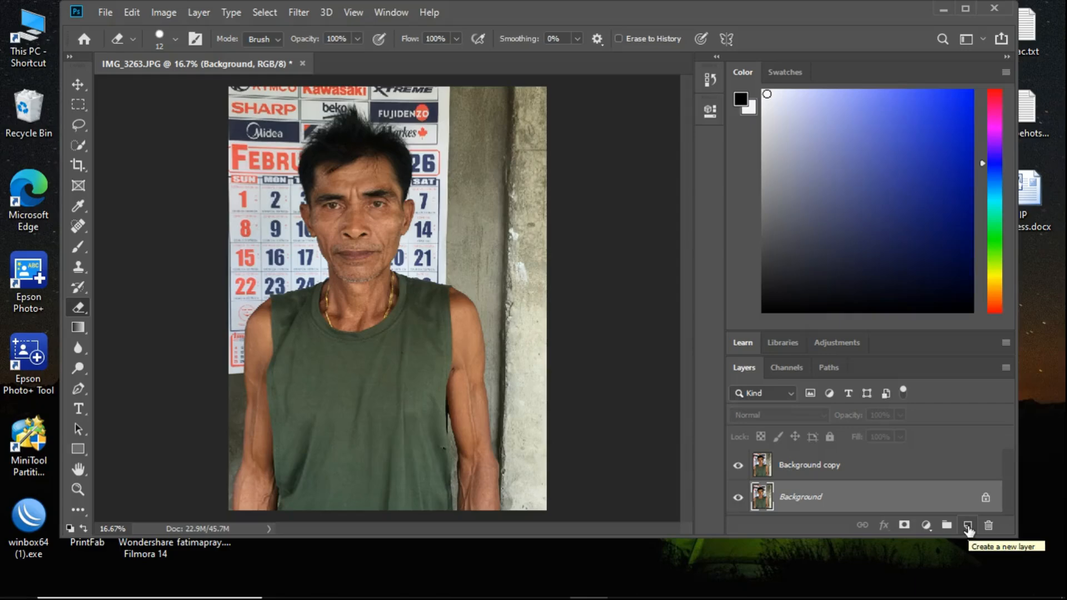
click(968, 525)
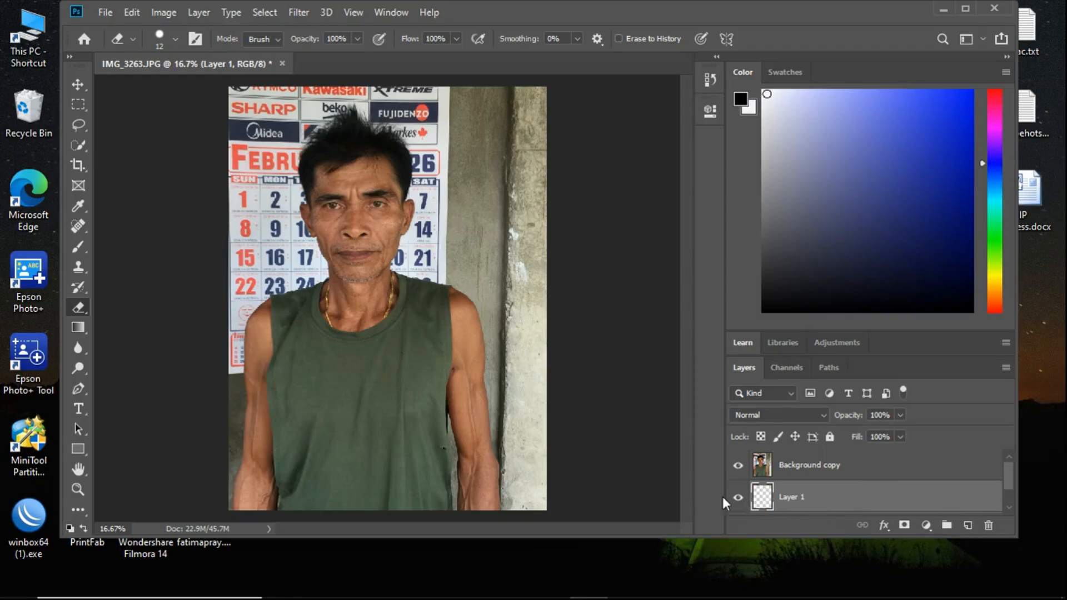
scroll(866, 481, down, 1)
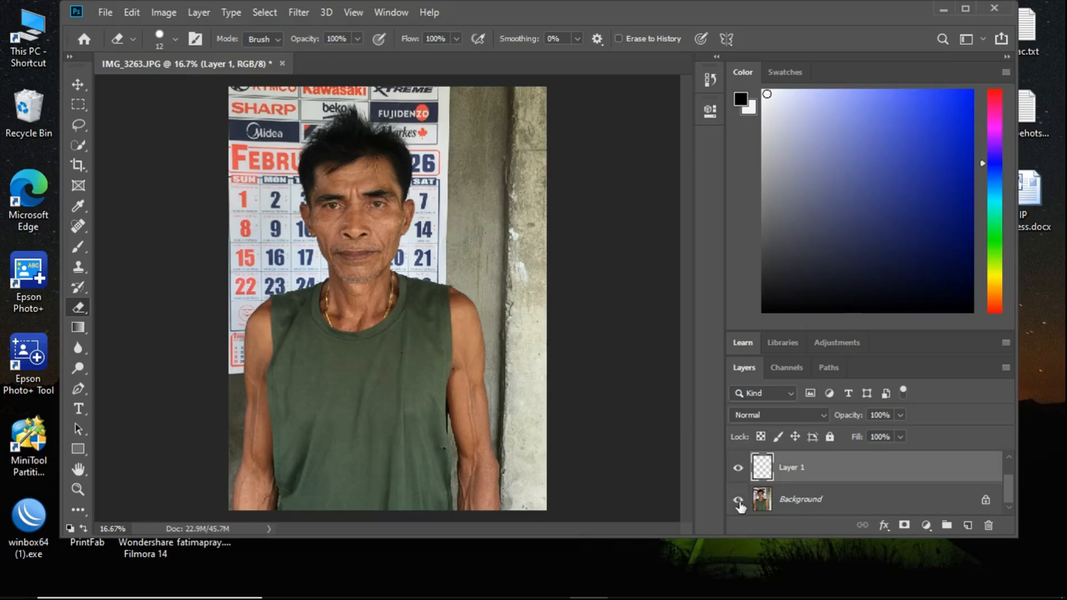
click(739, 505)
scroll(902, 505, up, 1)
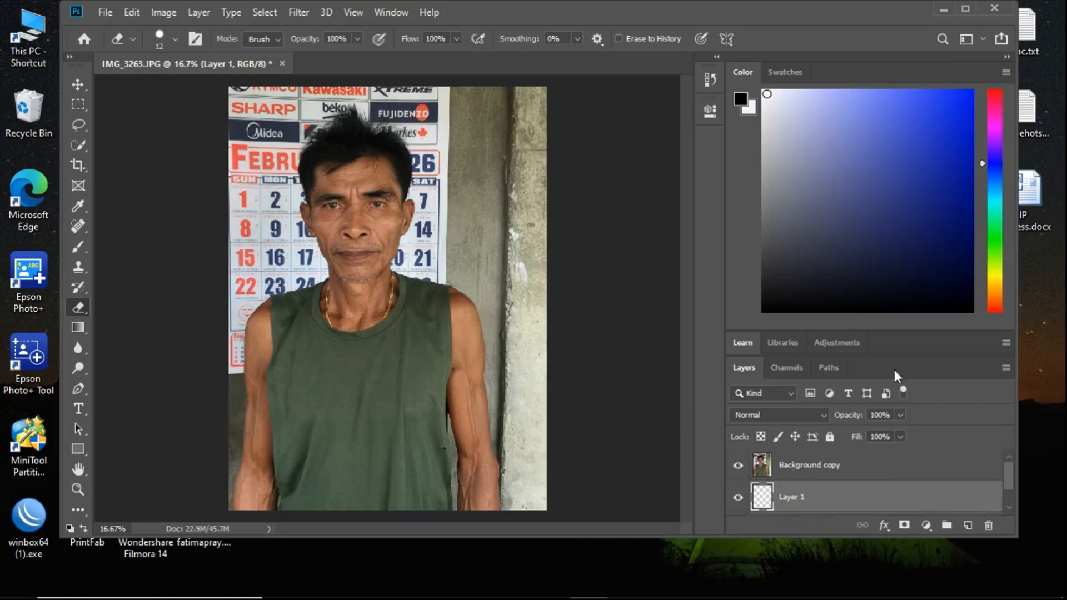
Use the light off-white f3f4fa as the background color
click(749, 110)
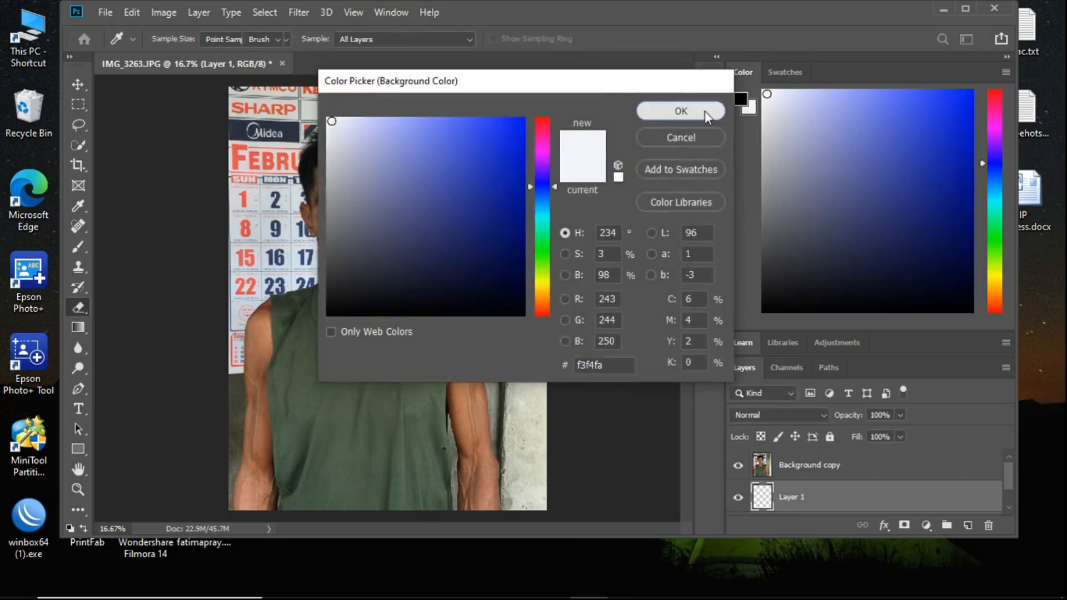
click(692, 114)
Cut out the subject of Background copy with Select and Mask, decontaminating colors and outputting to a new layer with layer mask
click(805, 470)
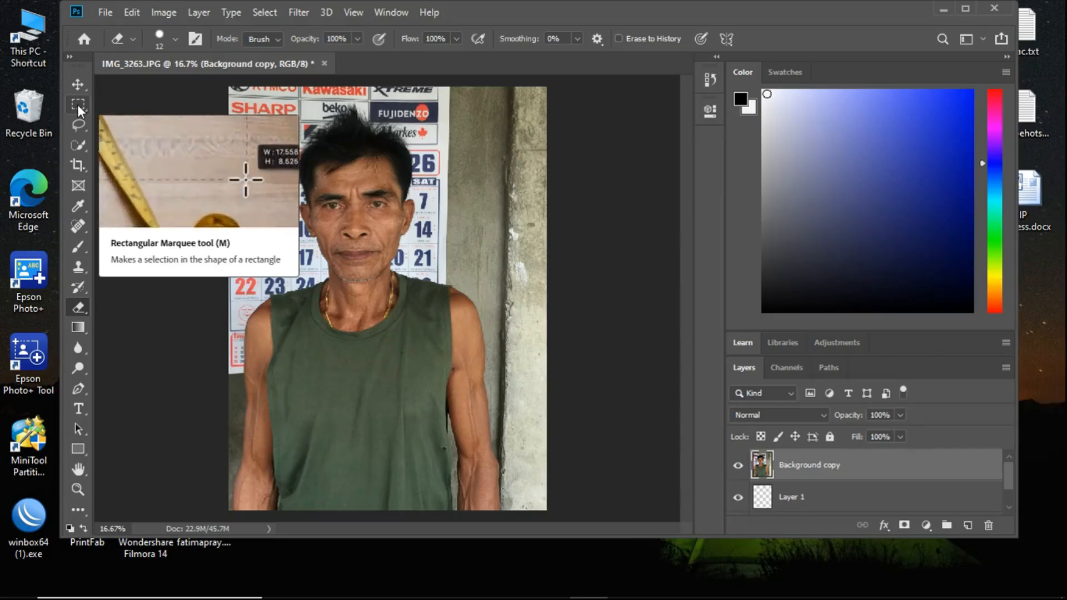
click(78, 108)
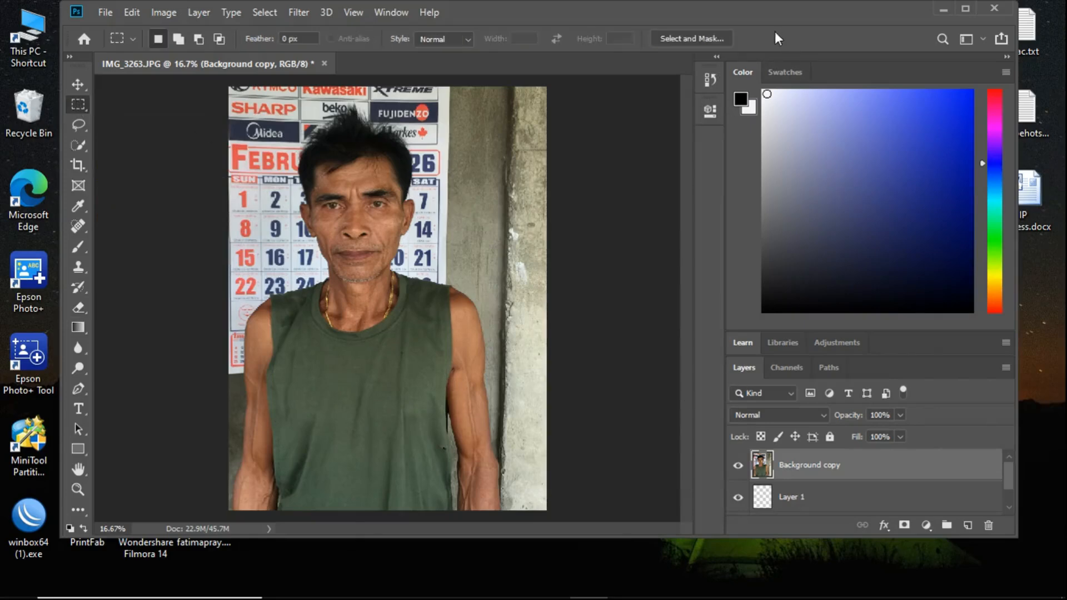
click(688, 42)
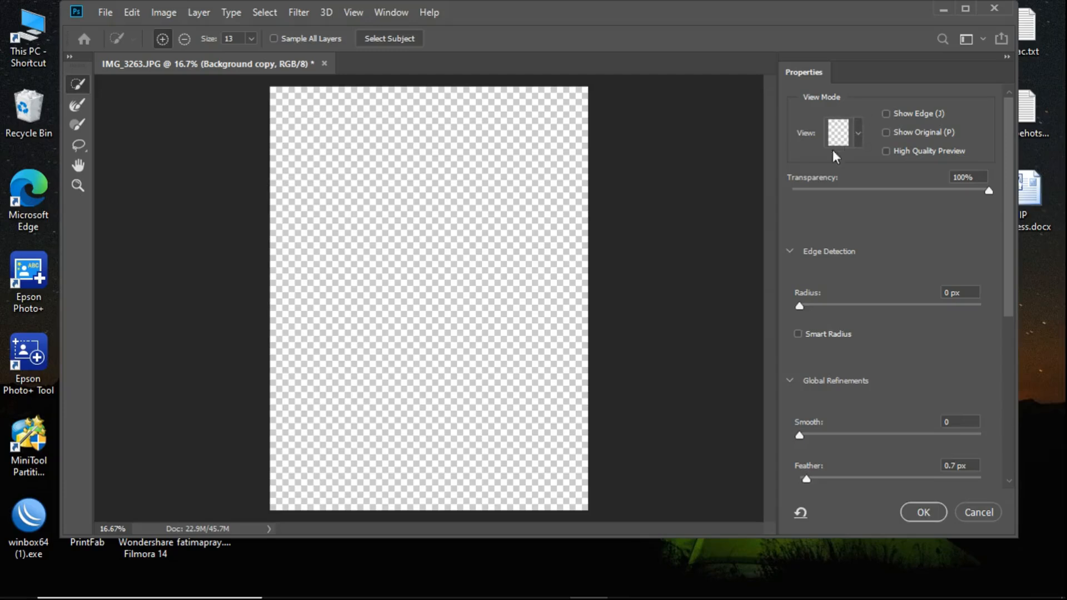
scroll(910, 268, down, 4)
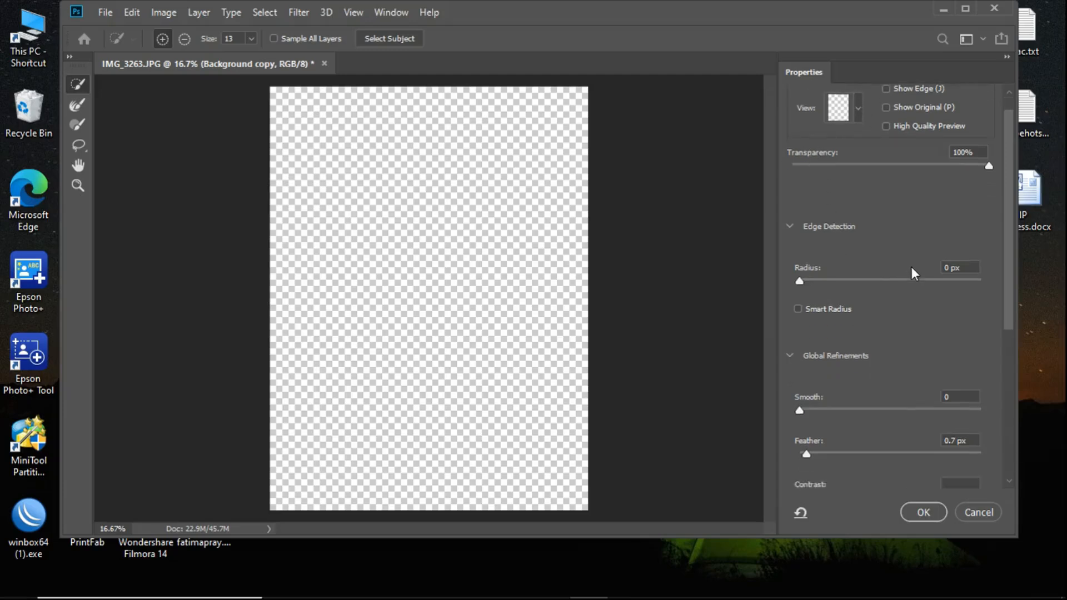
scroll(912, 269, down, 4)
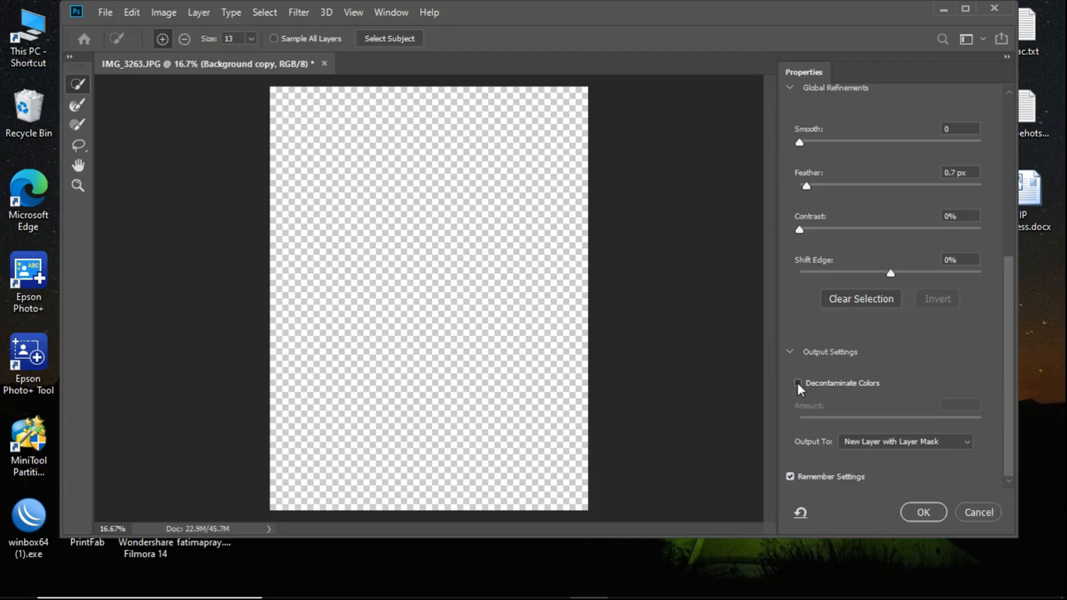
click(798, 383)
click(398, 38)
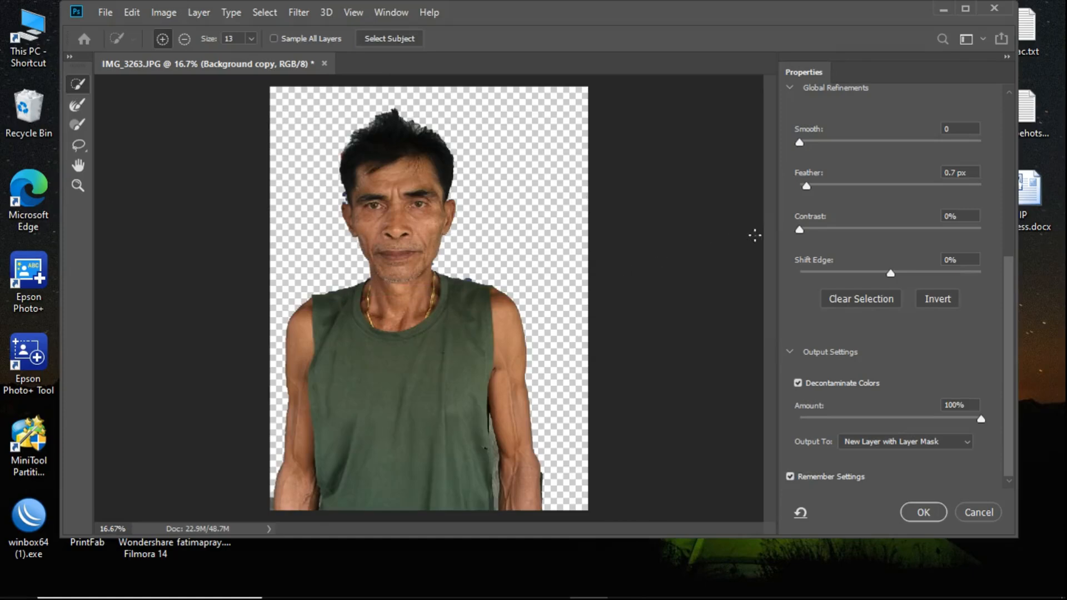
click(926, 515)
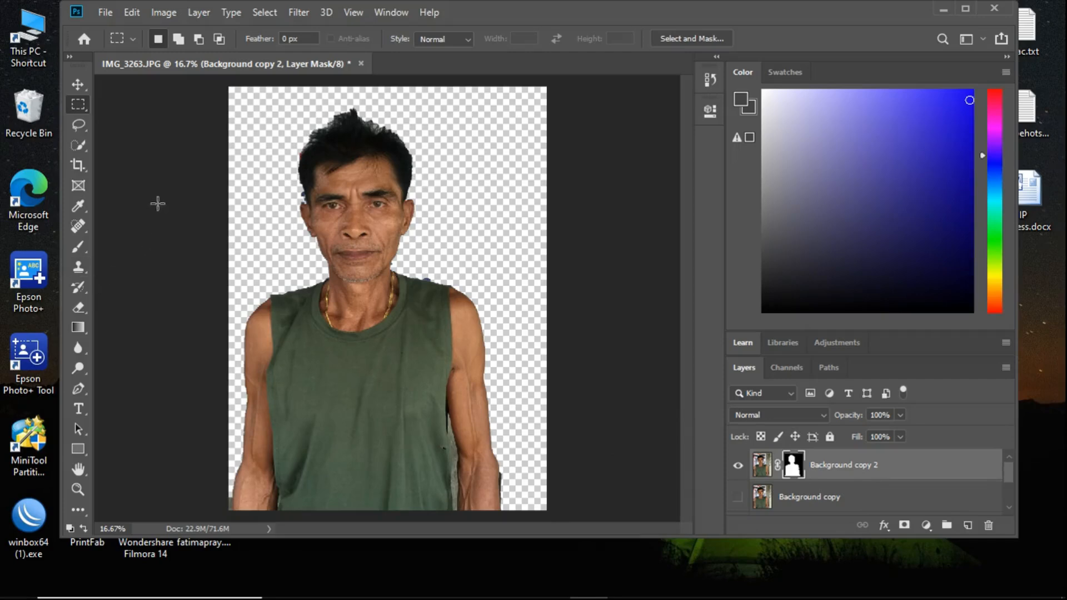
Crop the image to a 1:1 square framing the man's head and shoulders, with a small margin above the hair
click(79, 167)
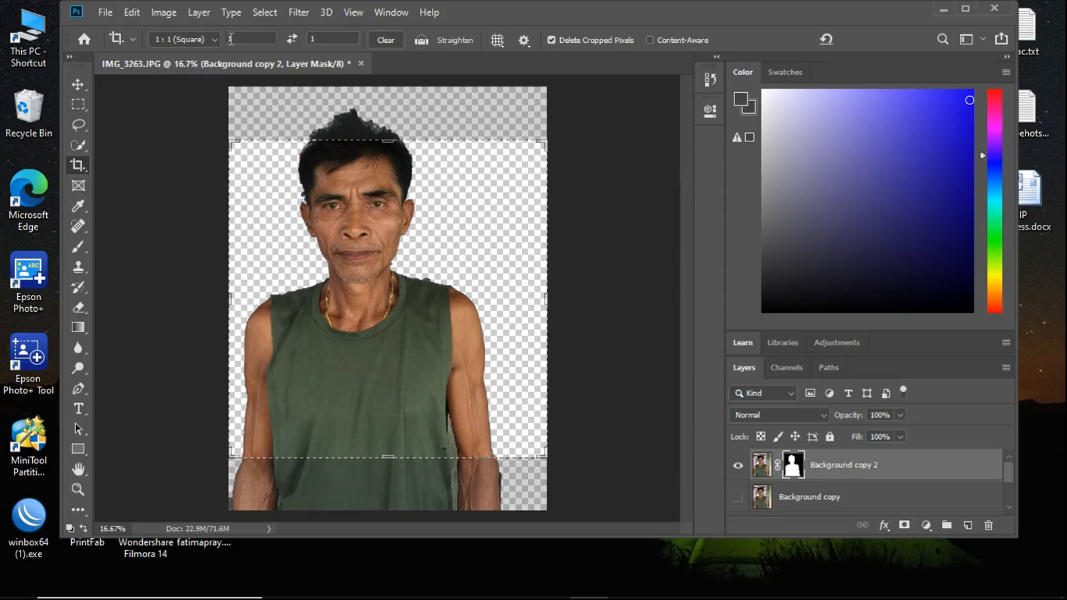
click(314, 36)
drag(429, 215, 437, 239)
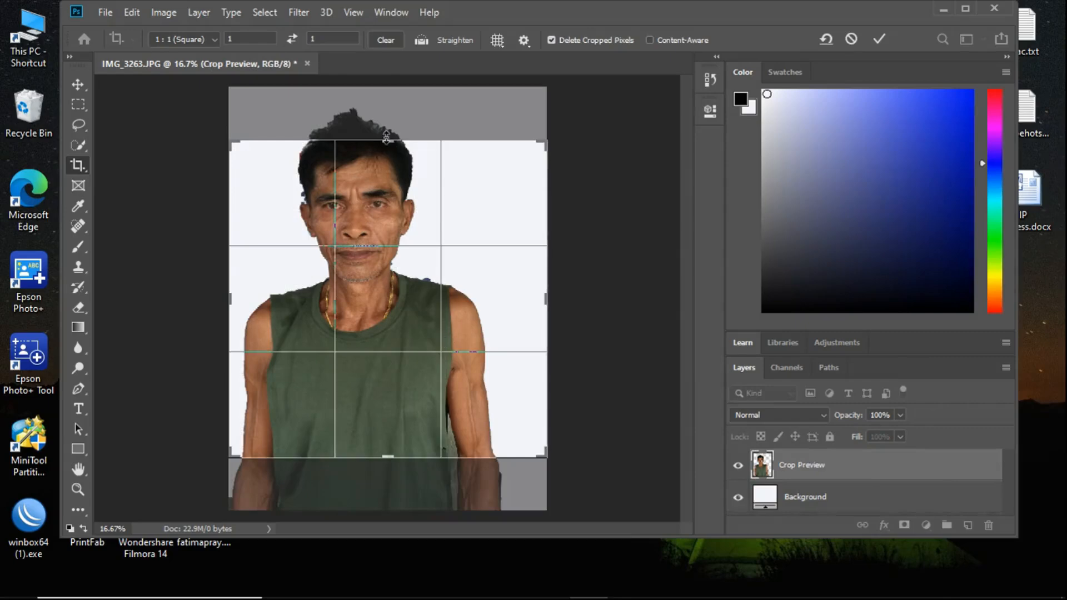
drag(388, 141, 398, 117)
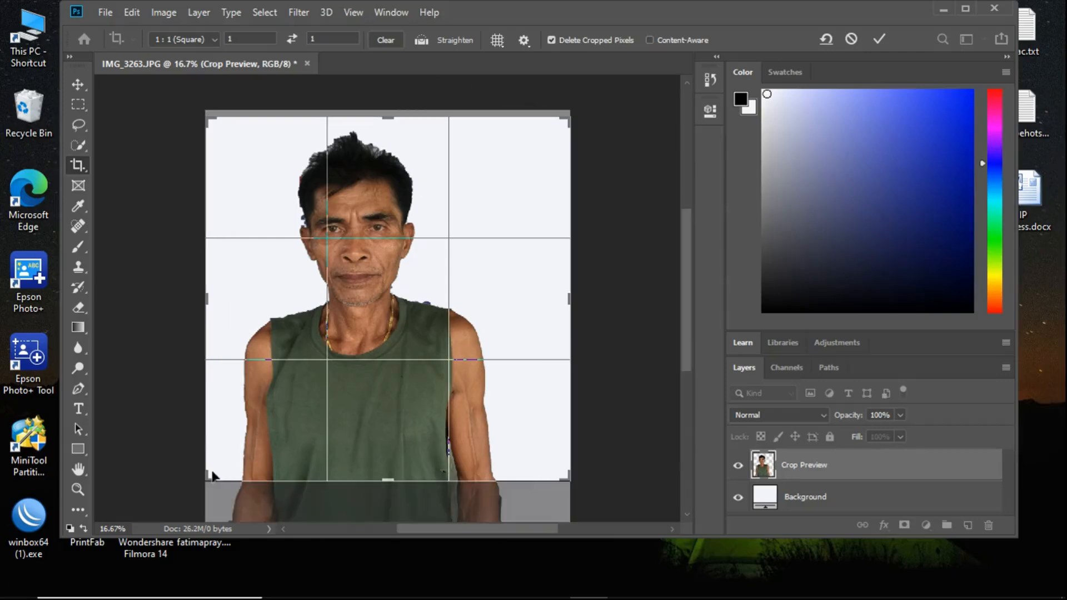
drag(205, 475, 231, 455)
drag(545, 448, 500, 437)
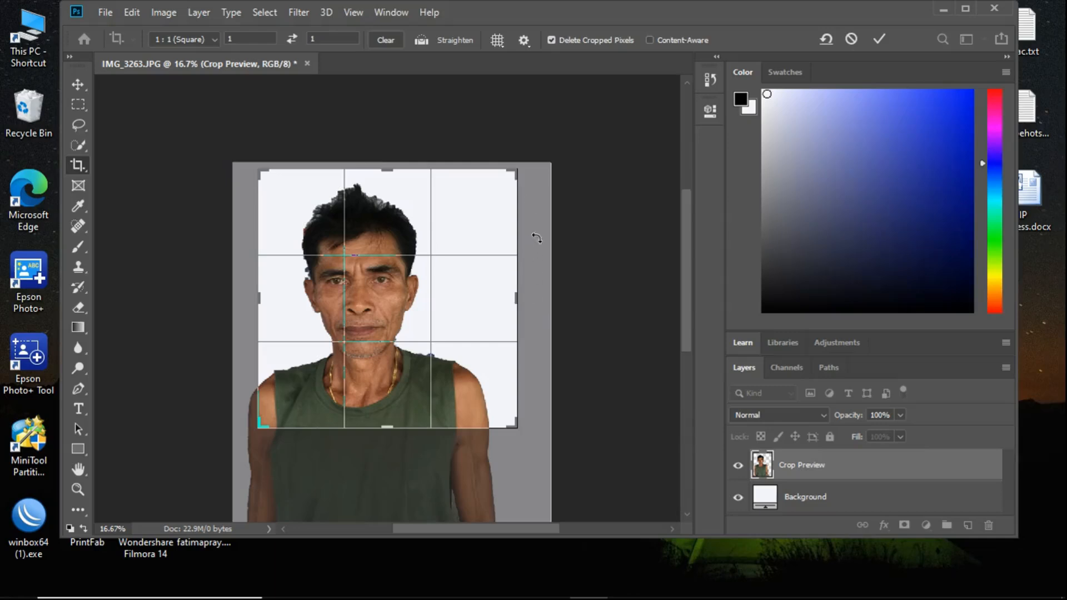
drag(514, 171, 485, 174)
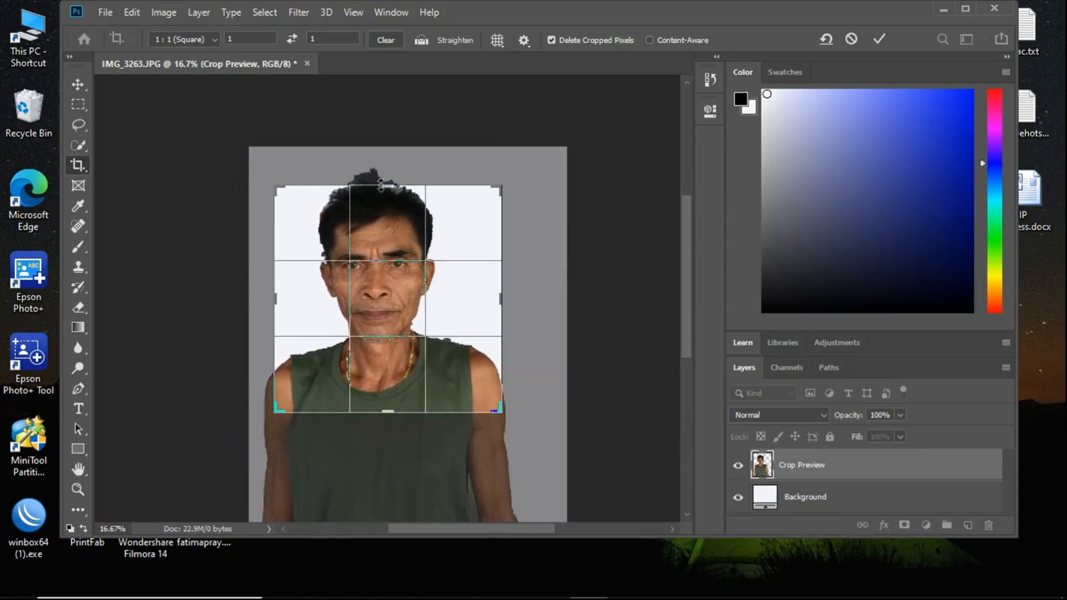
drag(390, 181, 391, 175)
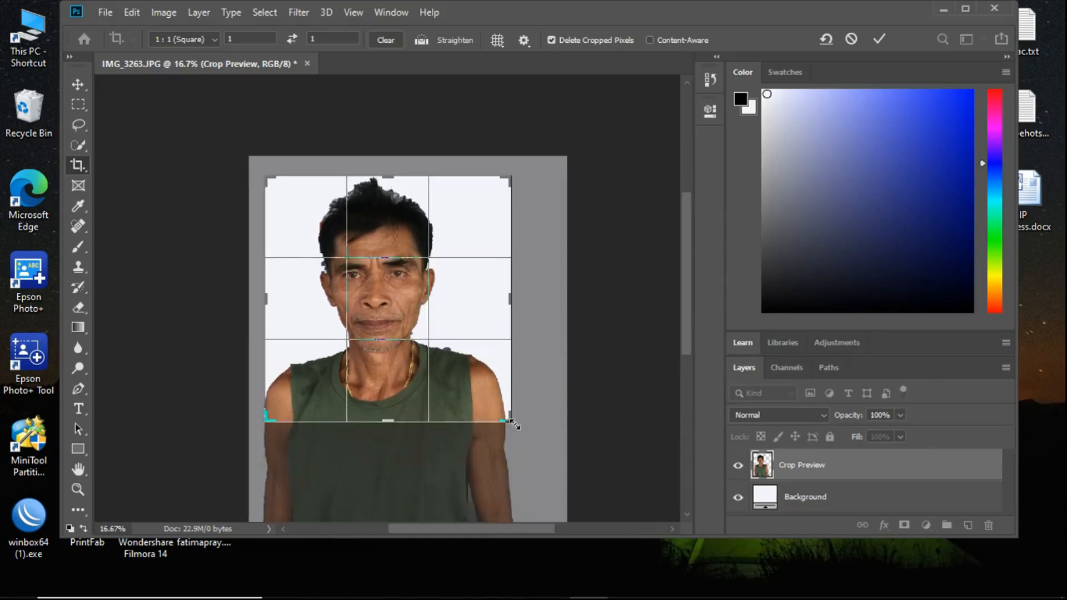
drag(512, 423, 504, 416)
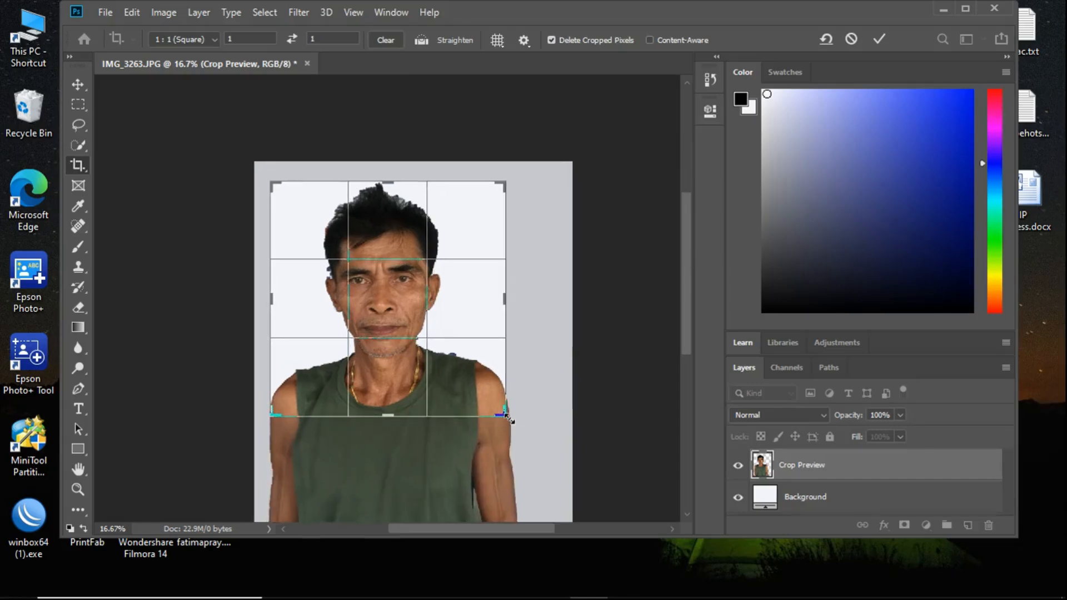
mouse_move(396, 238)
mouse_down()
mouse_move(404, 243)
mouse_move(396, 229)
mouse_move(400, 240)
mouse_up()
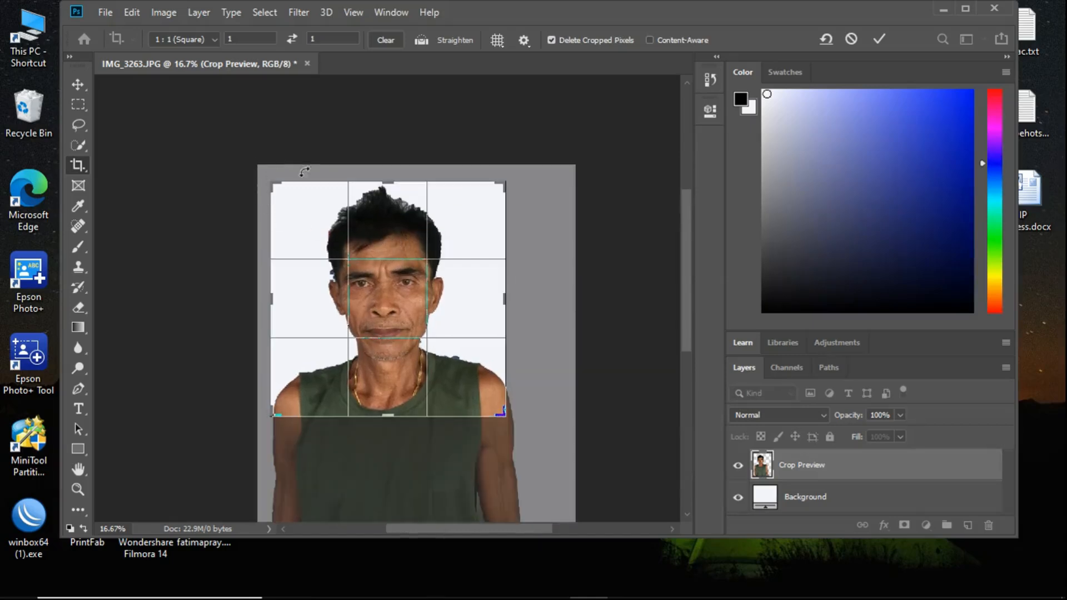
click(879, 40)
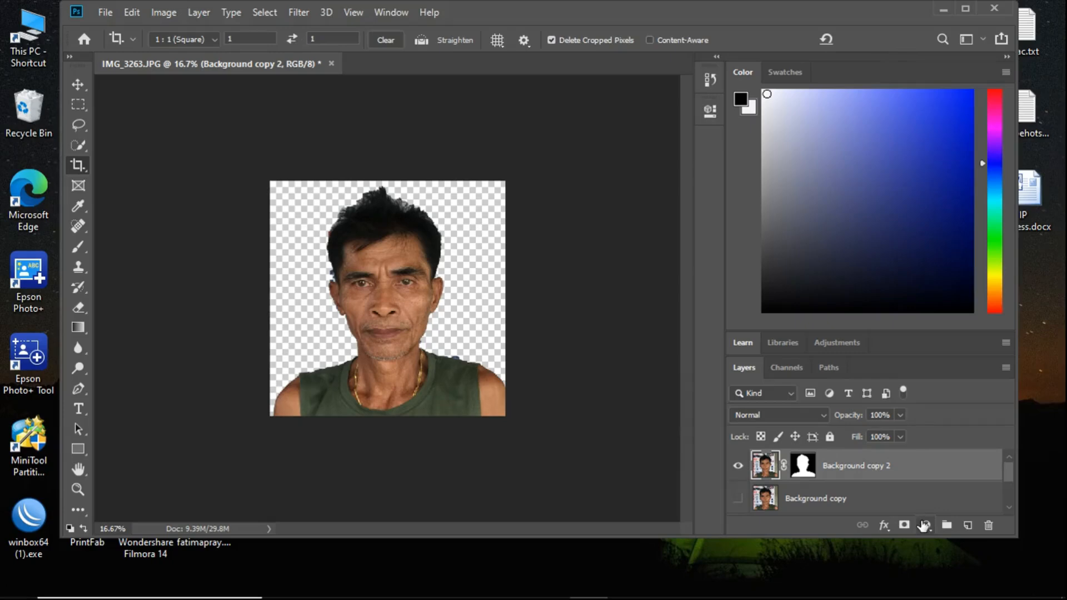
Set up the Eraser with a soft round brush at 59 px size and 46% hardness
key(ctrl+plus)
key(ctrl+plus)
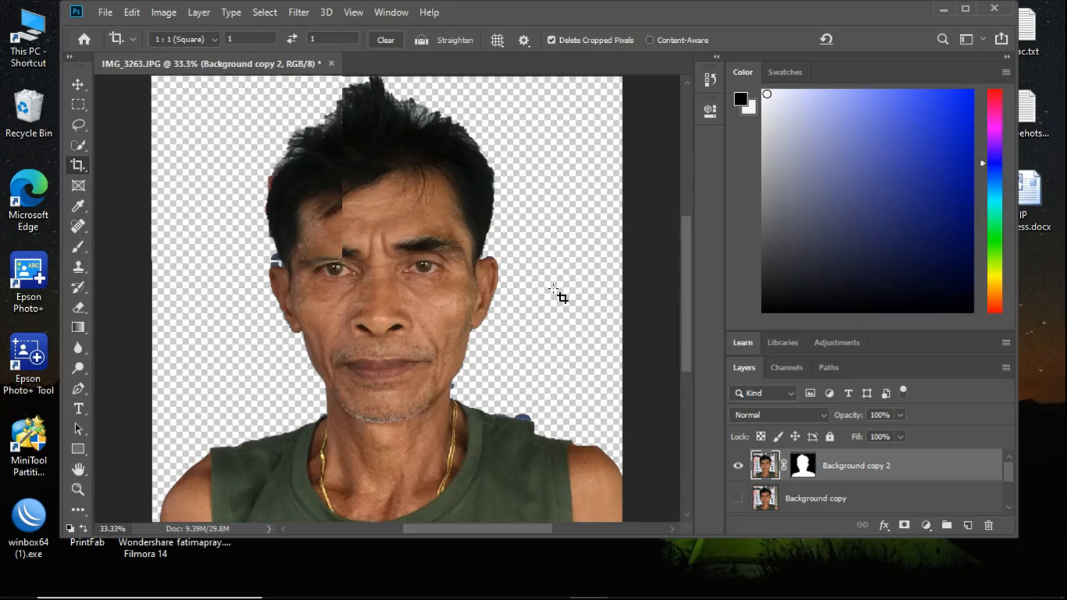
scroll(559, 295, up, 1)
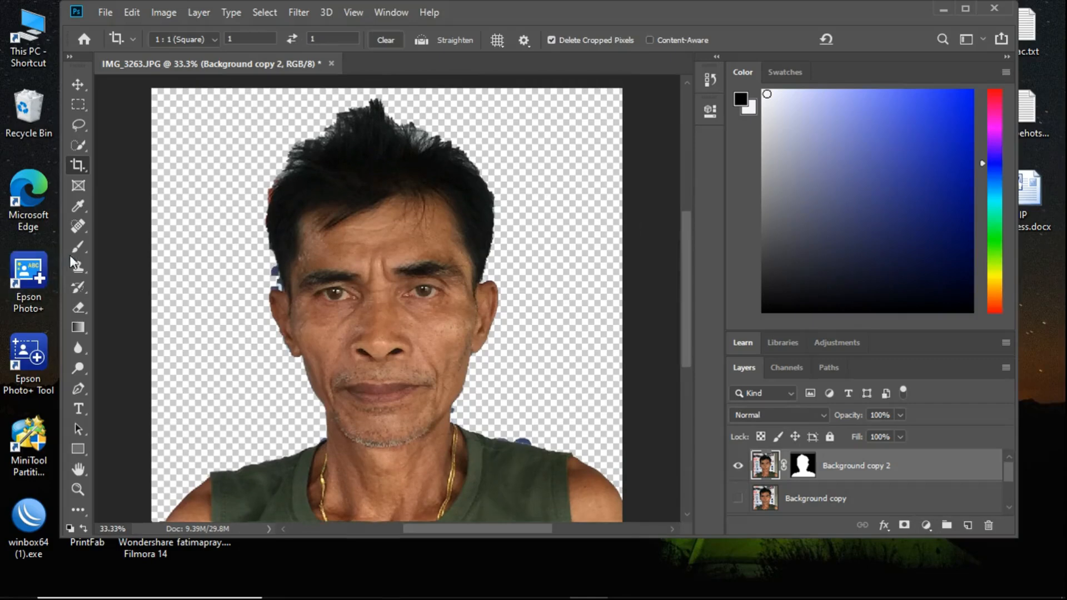
click(87, 314)
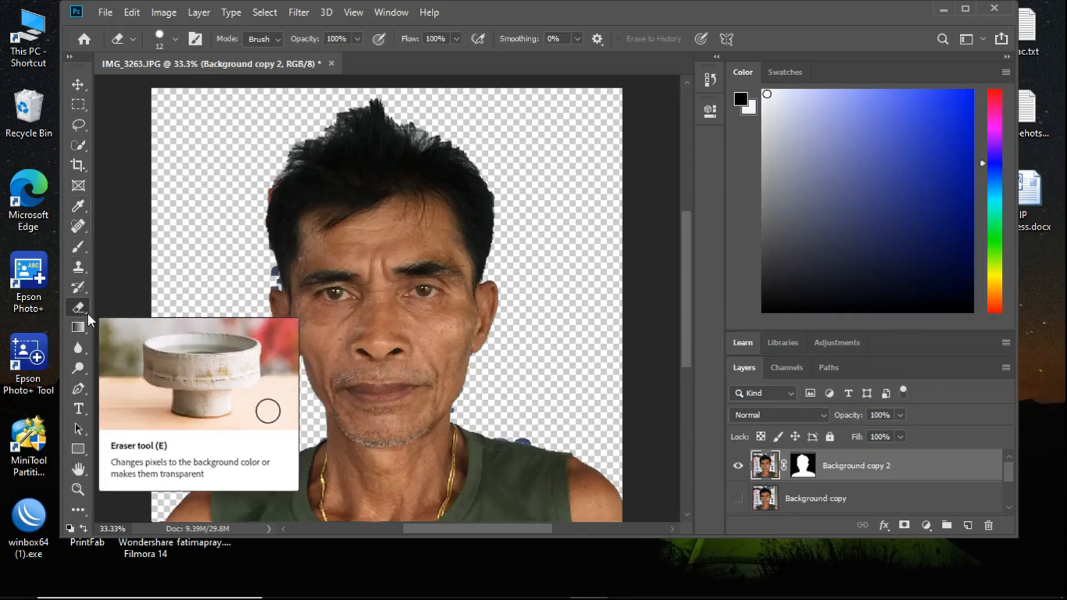
right_click(88, 314)
click(119, 307)
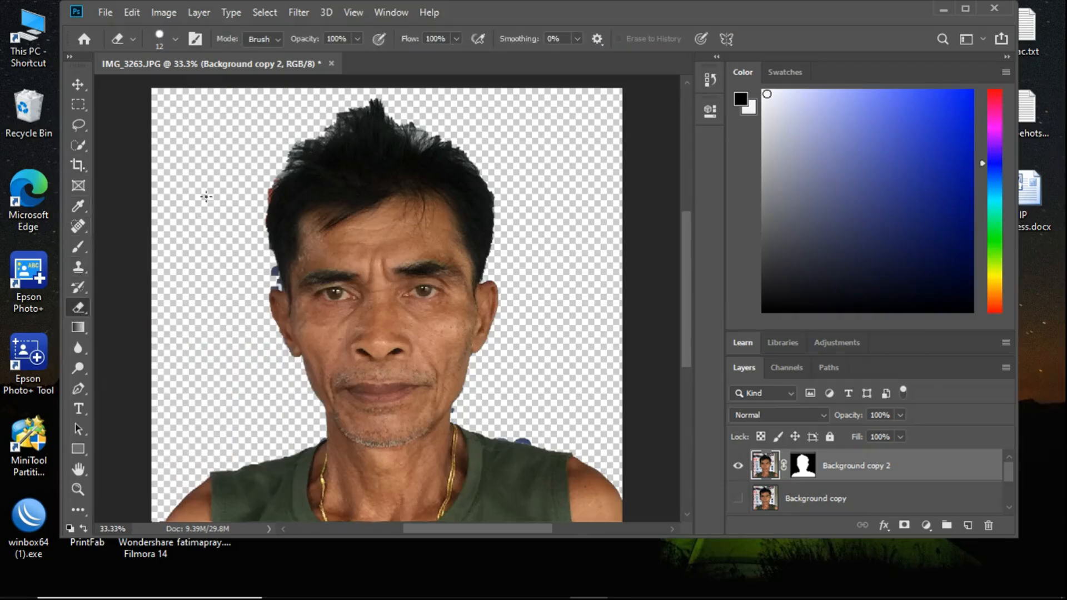
click(176, 39)
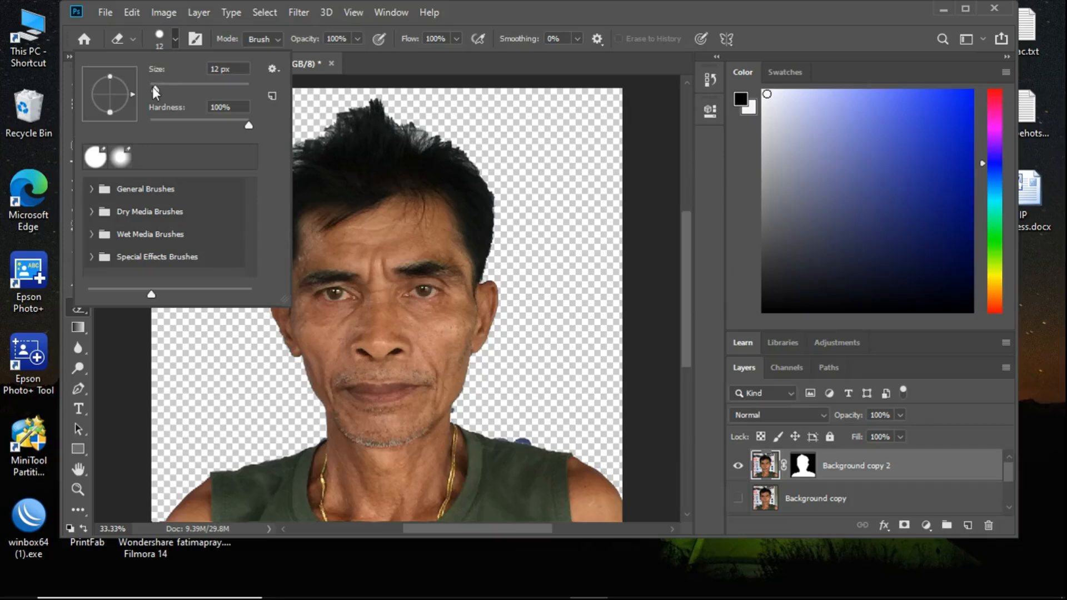
drag(155, 91, 179, 92)
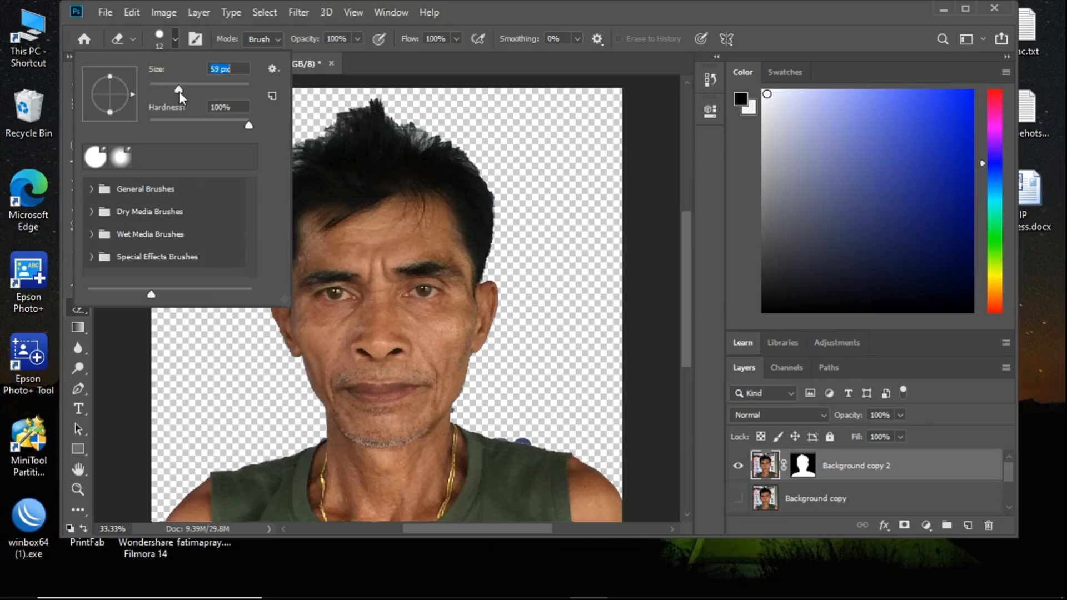
click(127, 159)
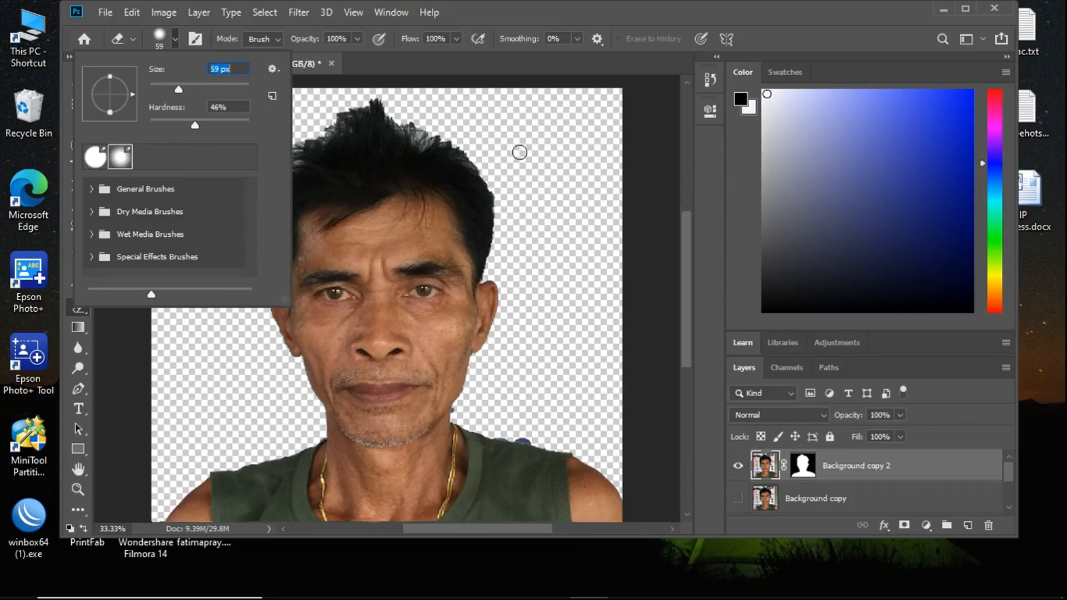
click(536, 151)
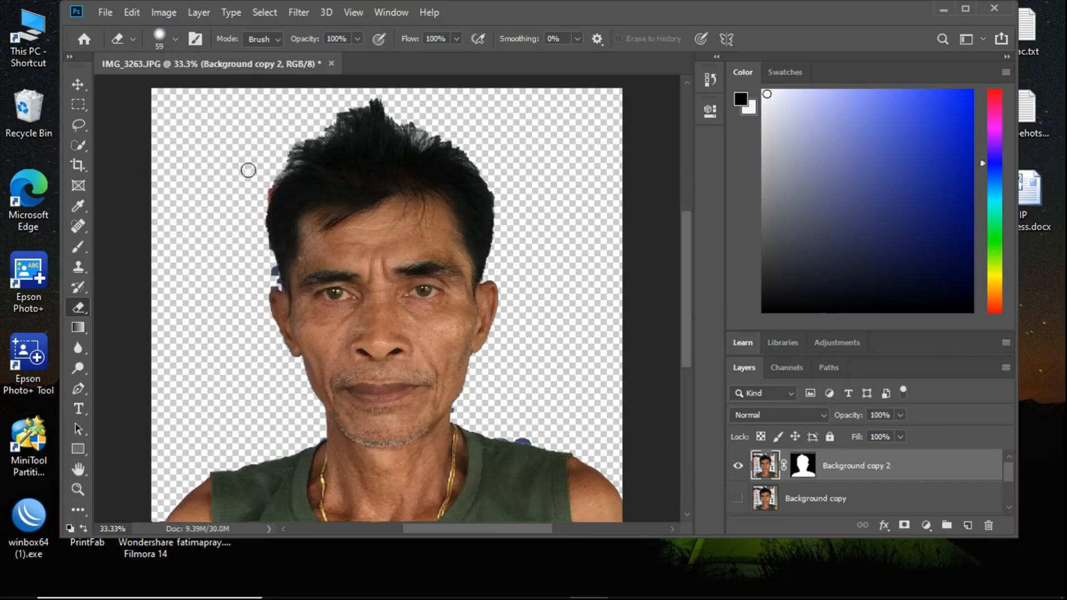
Erase the fringe above the left ear and trim the spiky hair along the top of the head into a smooth outline
click(271, 272)
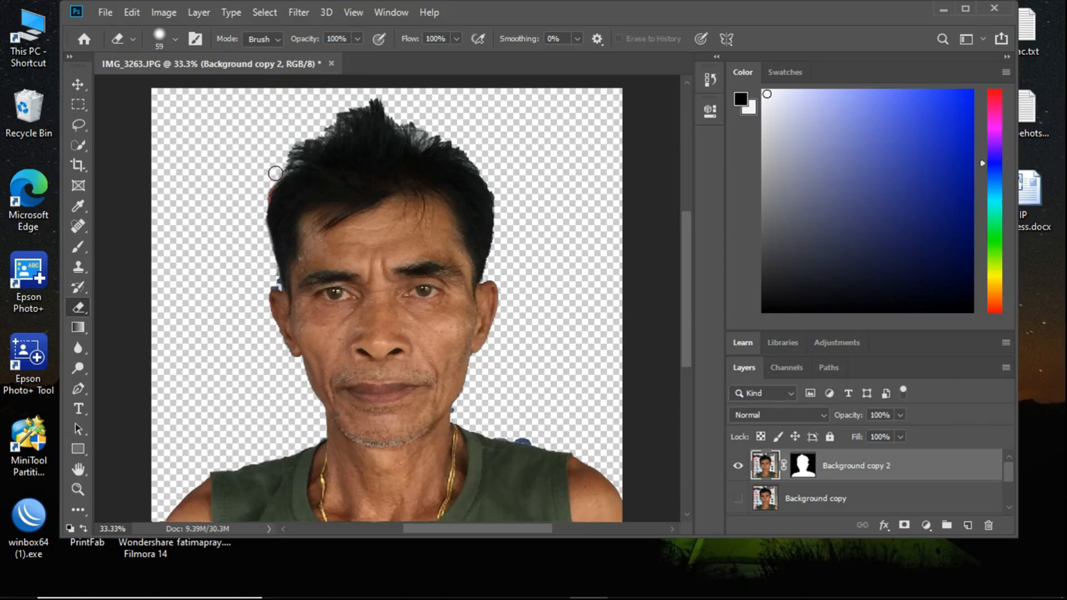
mouse_move(283, 165)
mouse_down()
mouse_move(333, 134)
mouse_move(390, 127)
mouse_move(427, 146)
mouse_move(469, 147)
mouse_move(371, 108)
mouse_move(311, 114)
mouse_move(282, 150)
mouse_move(401, 112)
mouse_move(367, 98)
mouse_move(238, 102)
mouse_up()
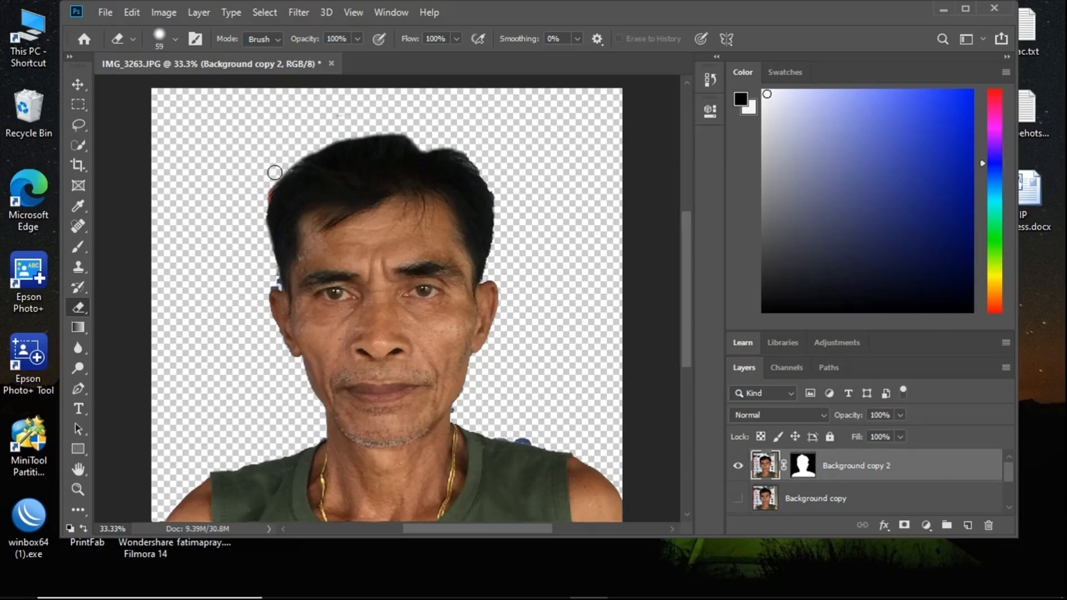
drag(271, 178, 265, 195)
Clean up the reddish fringe along the left edge of the hair with the Eraser at 15 px
click(176, 39)
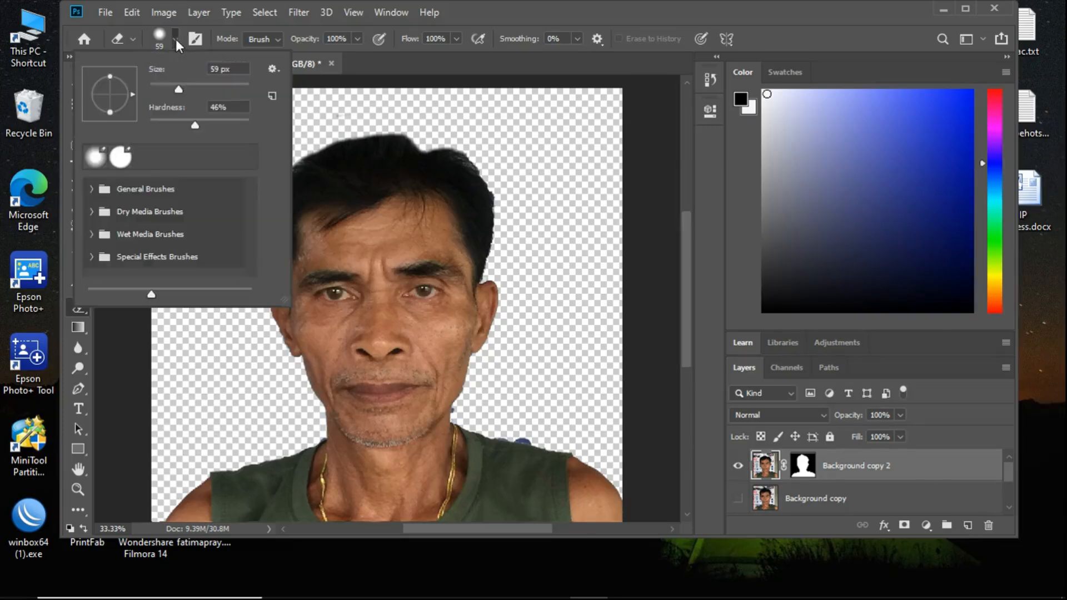
click(156, 86)
click(233, 330)
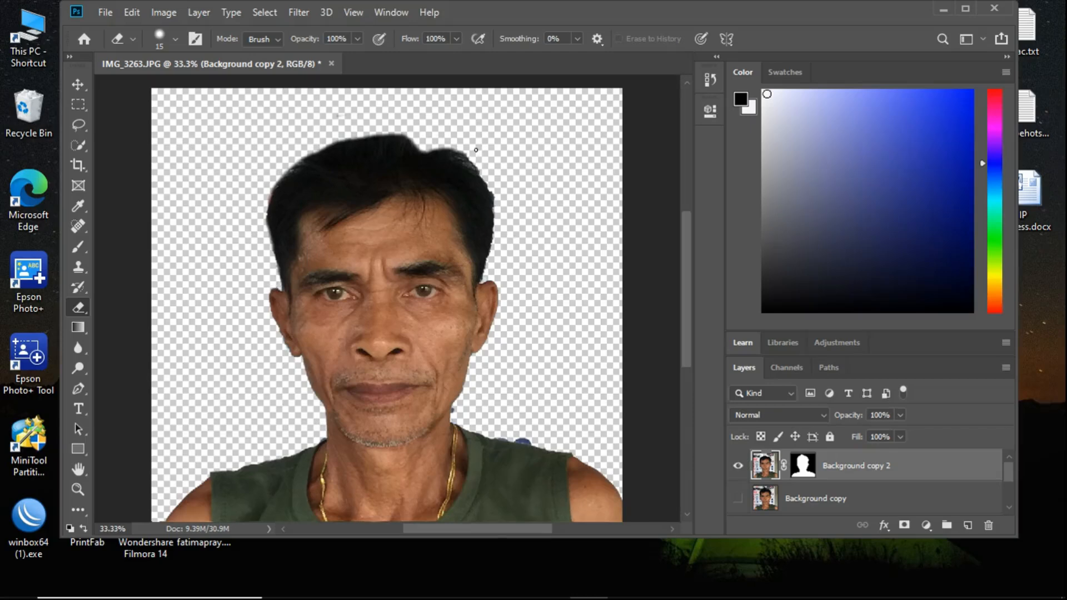
With the Eraser at 55 px, smooth the hair's right edge and erase the blue remnant above the right shoulder
click(176, 39)
drag(157, 90, 175, 87)
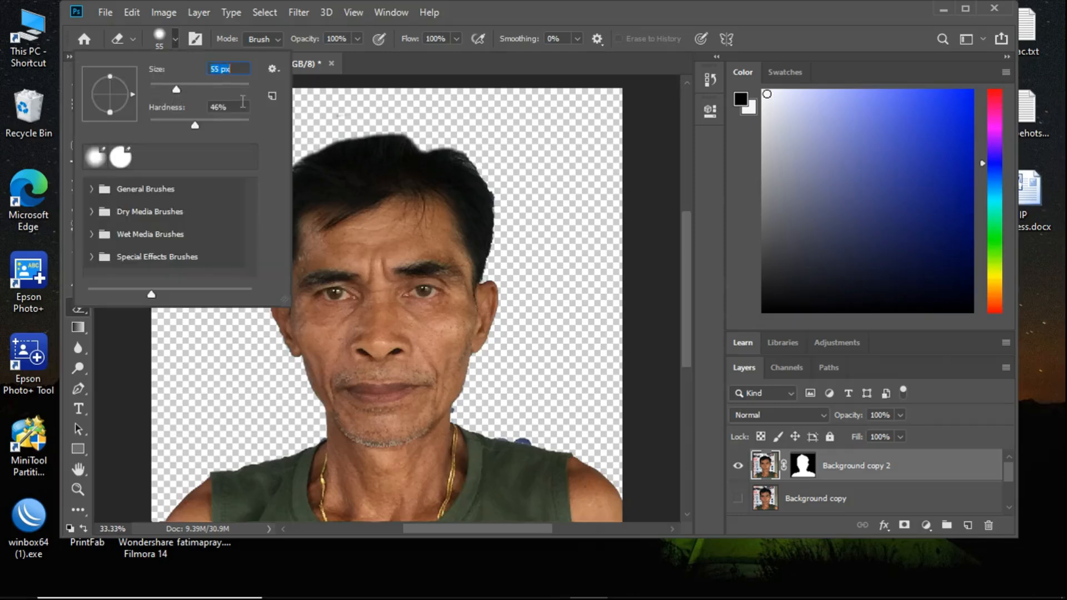
click(493, 176)
drag(494, 185, 495, 250)
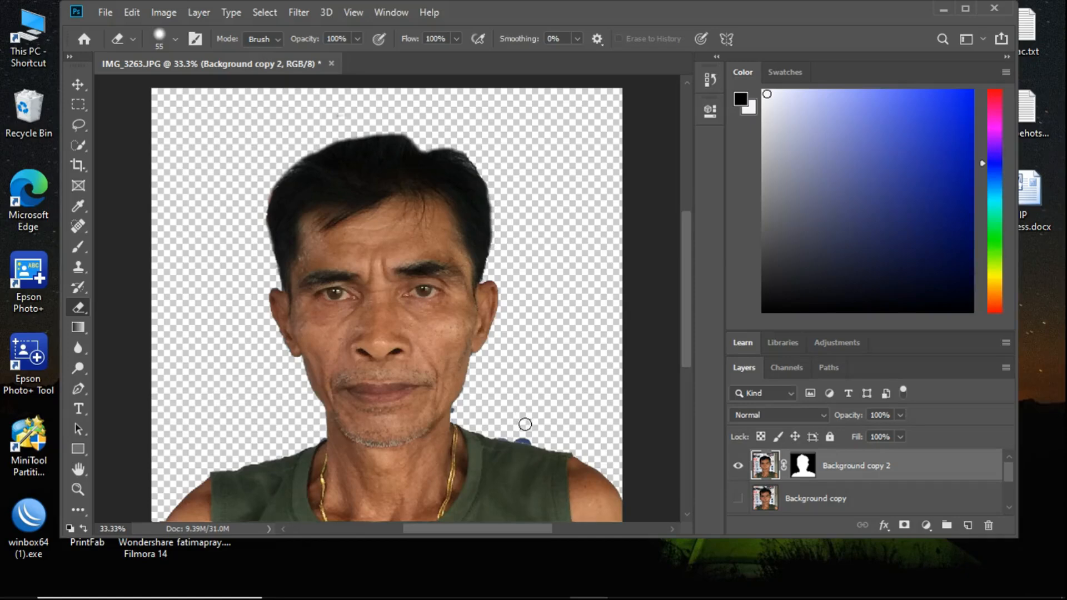
drag(520, 437, 532, 441)
Undo the last eraser strokes beside the jaw
click(132, 12)
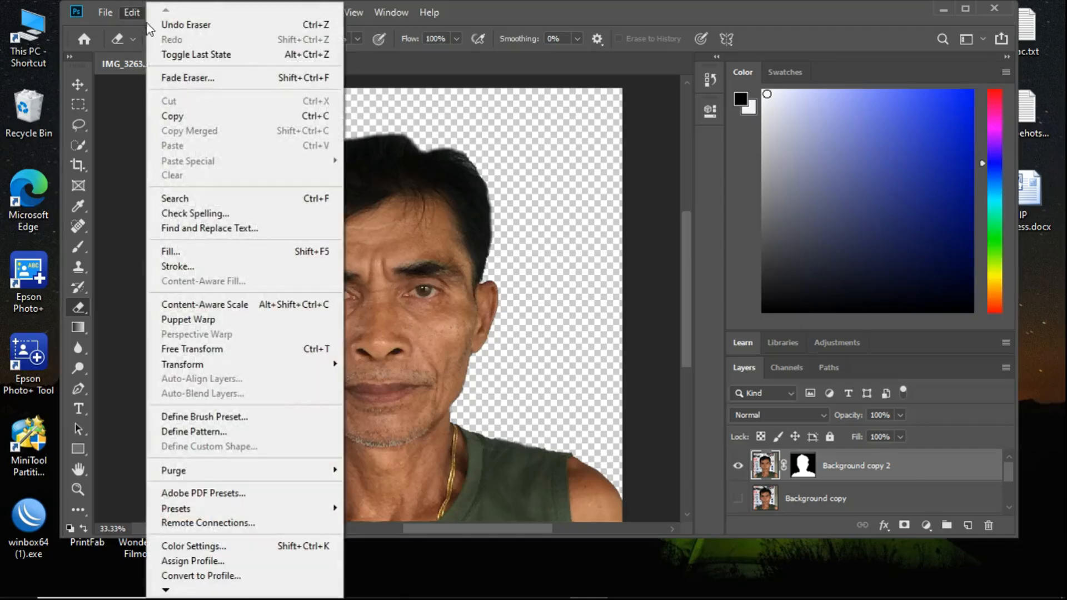
click(172, 27)
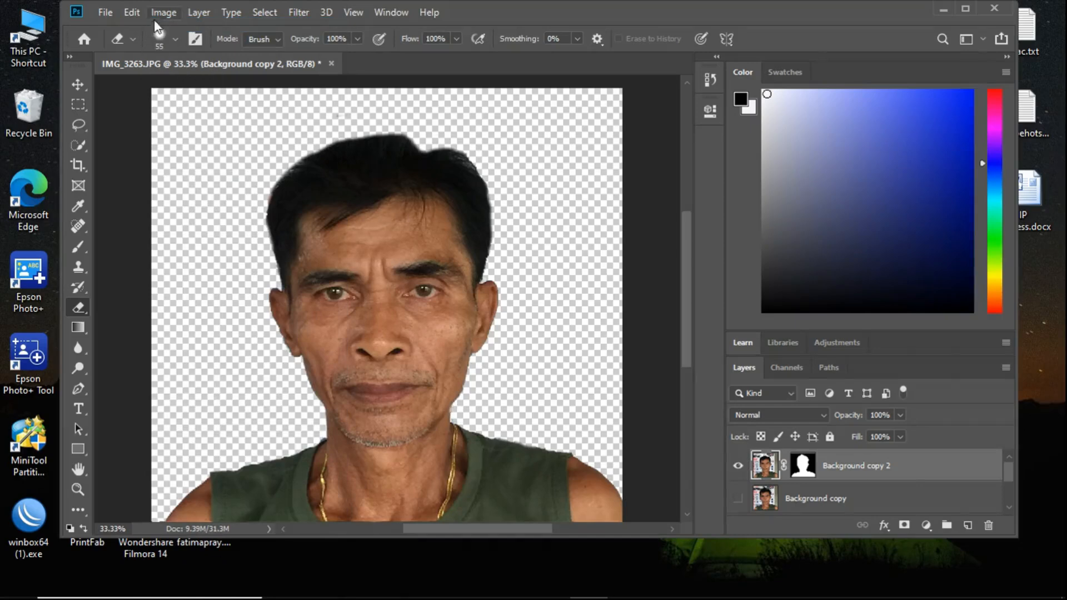
click(132, 12)
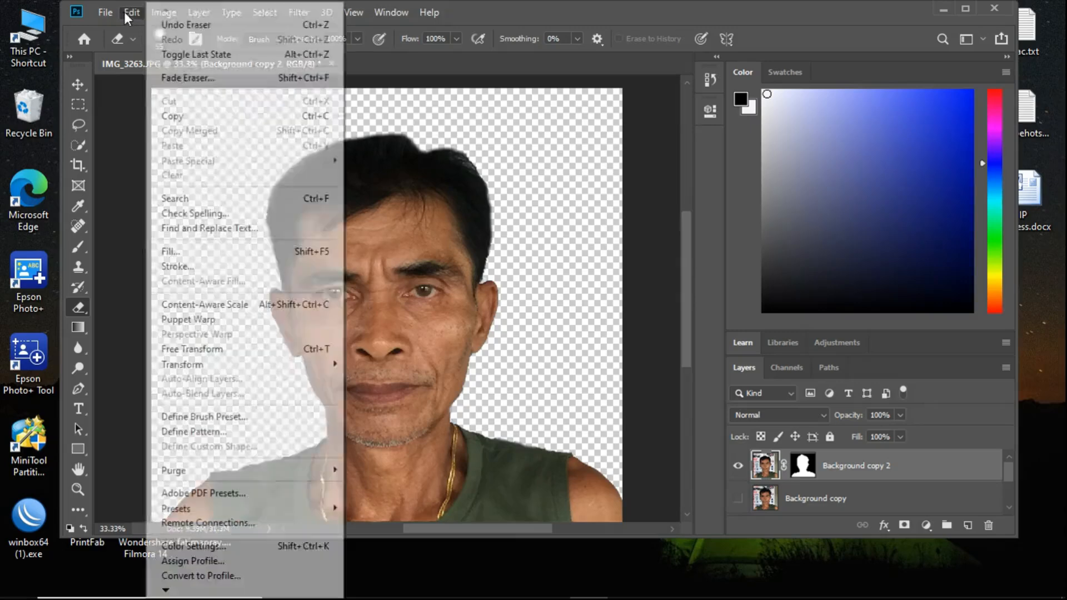
click(168, 25)
Erase the dark remnant between the right jaw and shoulder with a hard round 55 px Eraser at 100% hardness
click(173, 40)
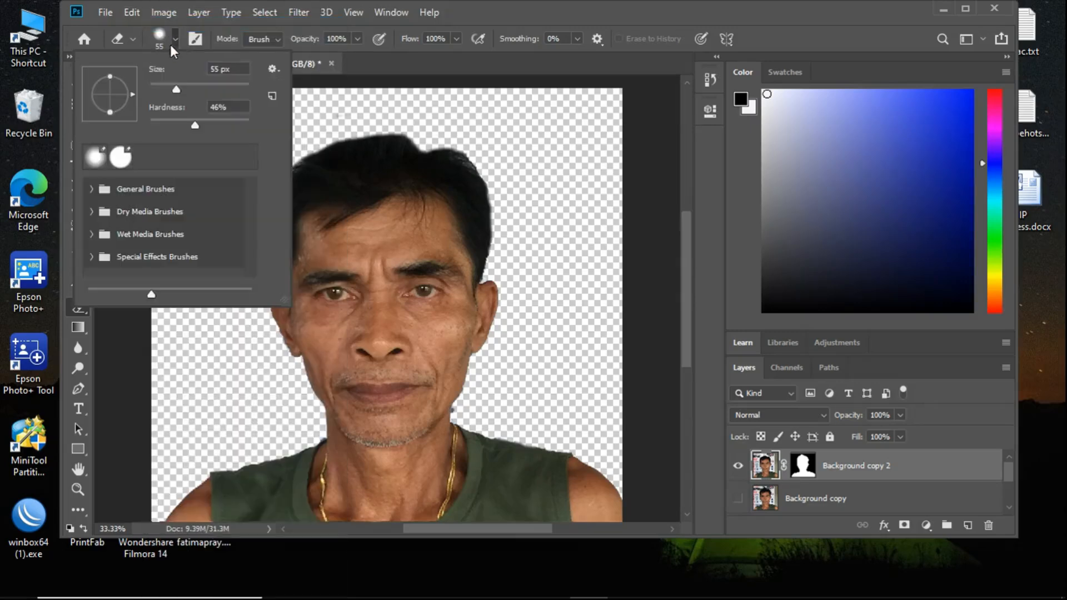
click(120, 157)
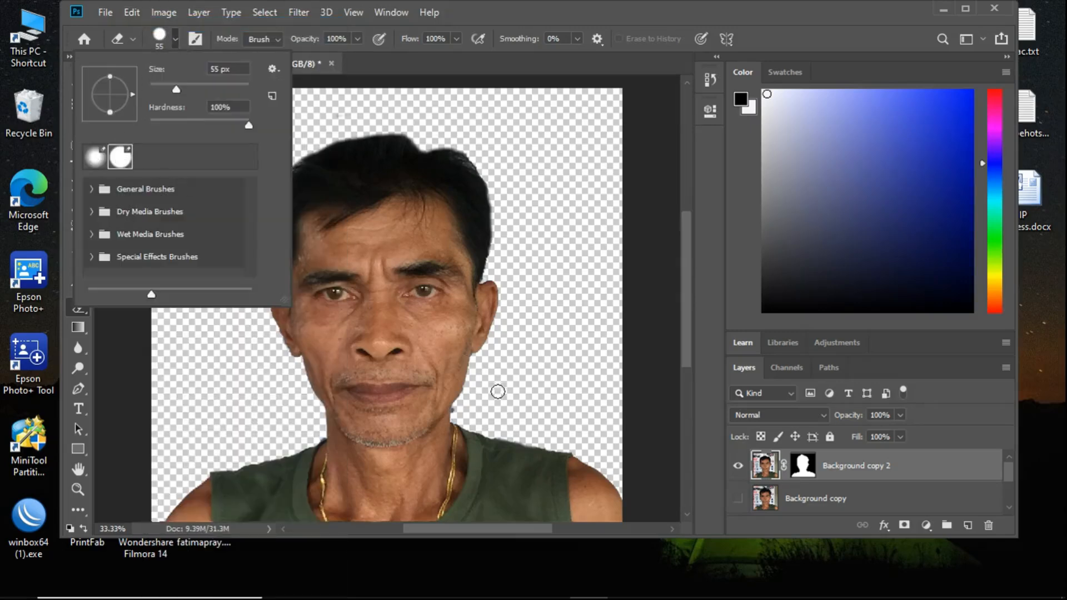
click(459, 412)
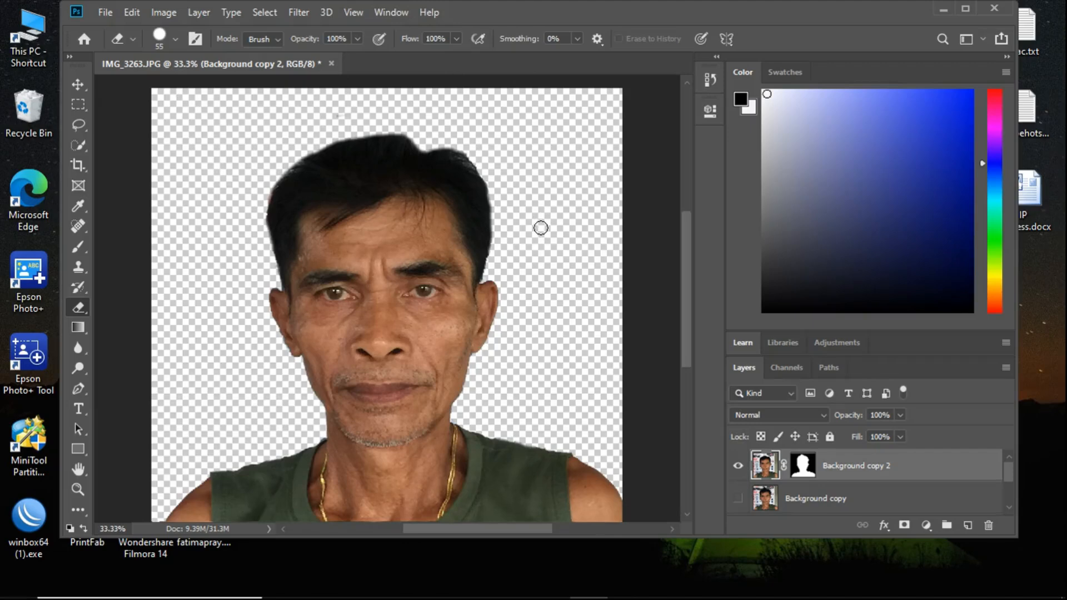
Add a Levels adjustment layer above Background copy 2 with midtones at 0.90 and the white input level at 178
click(926, 526)
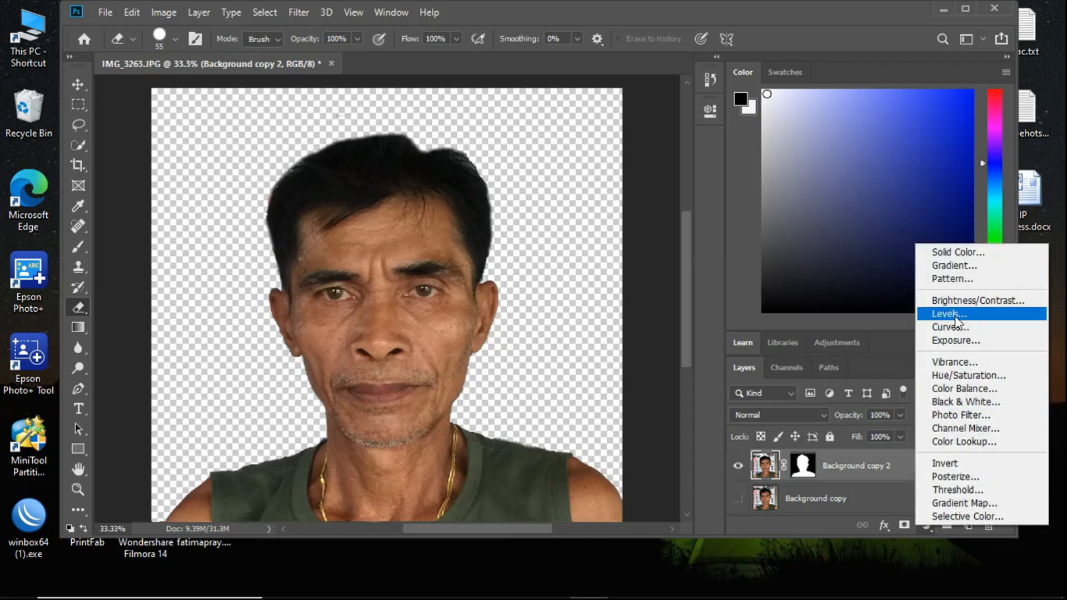
click(955, 315)
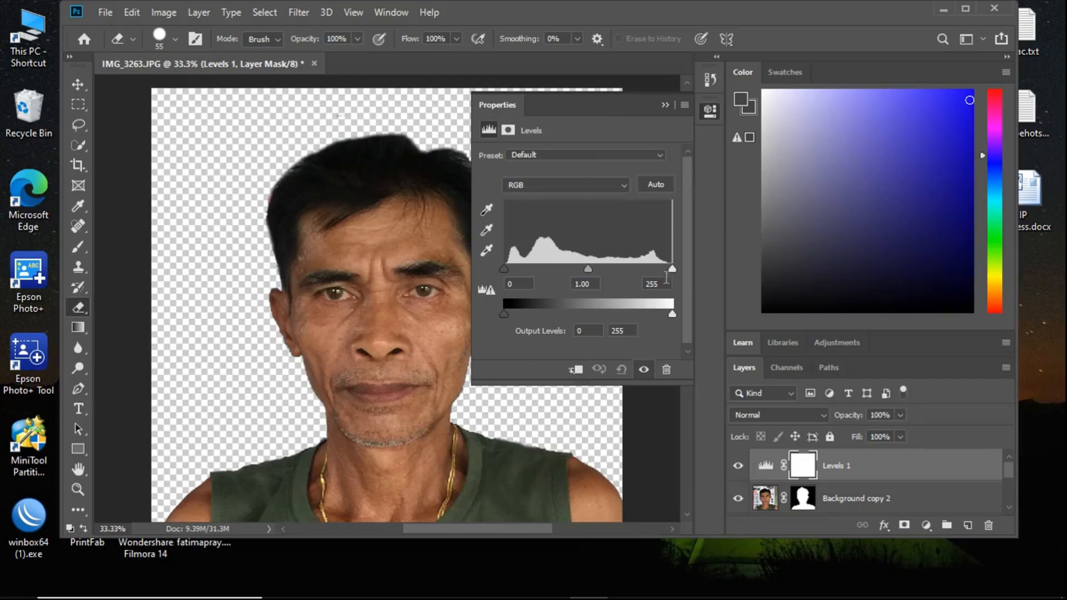
drag(673, 267, 622, 265)
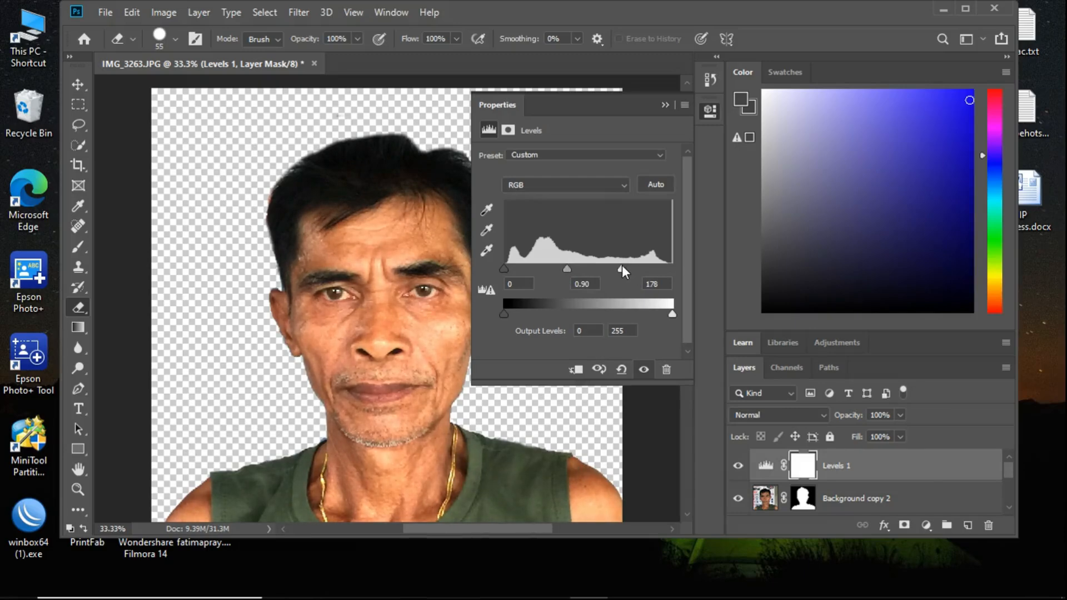
click(665, 105)
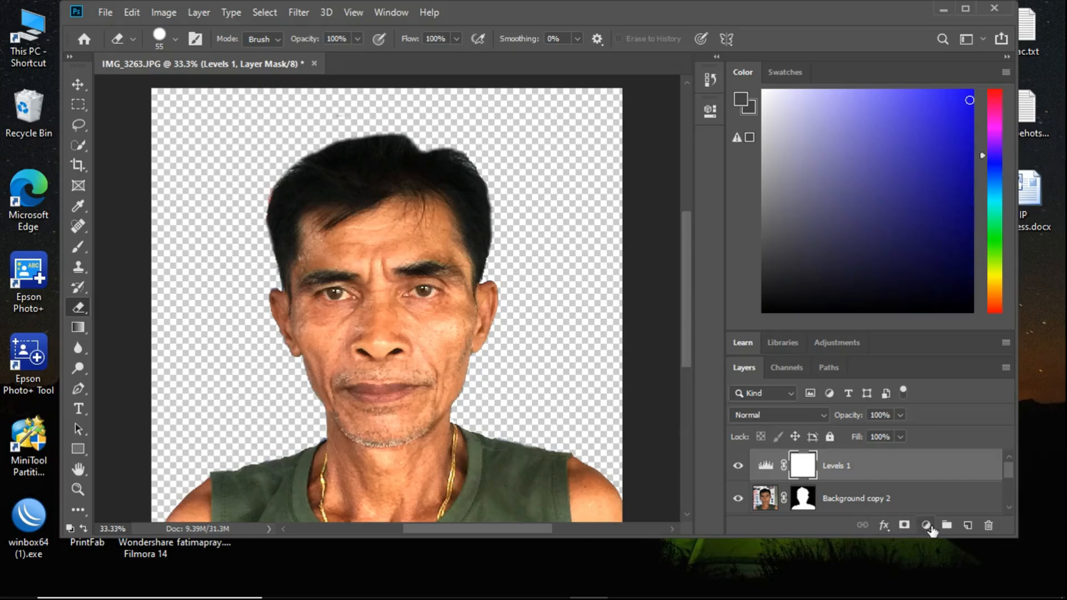
Add a Curves adjustment layer above the Levels layer and raise the middle of the RGB curve to brighten the portrait
click(926, 526)
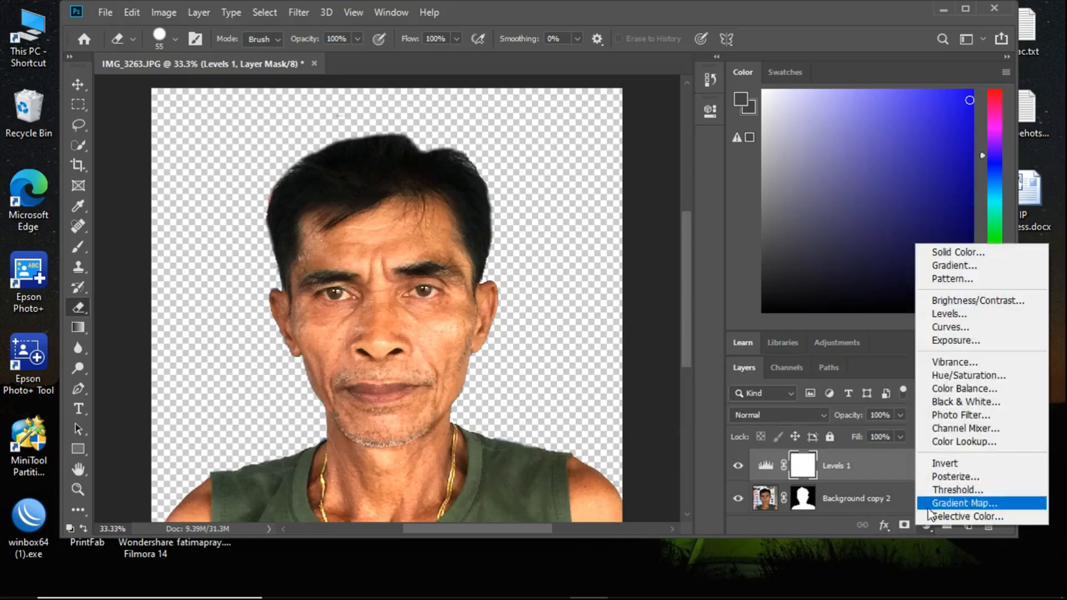
click(938, 328)
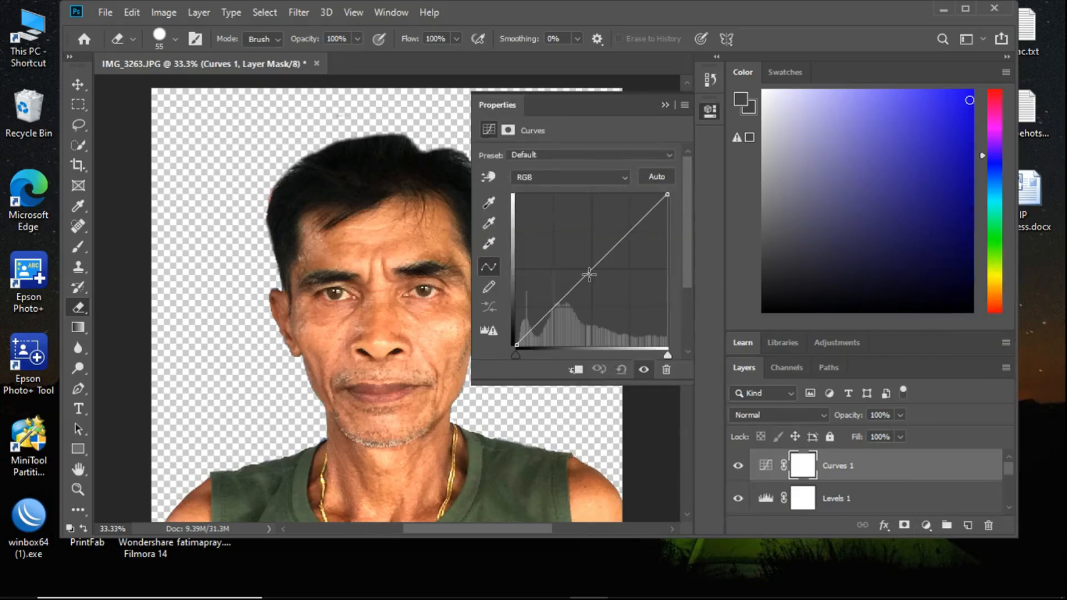
drag(590, 273, 601, 246)
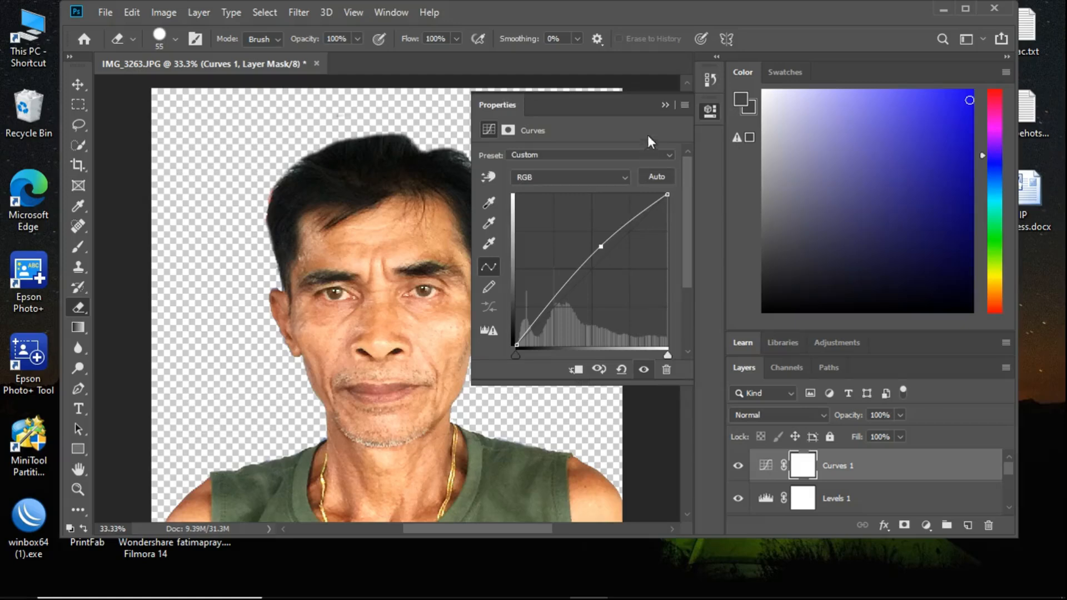
click(666, 105)
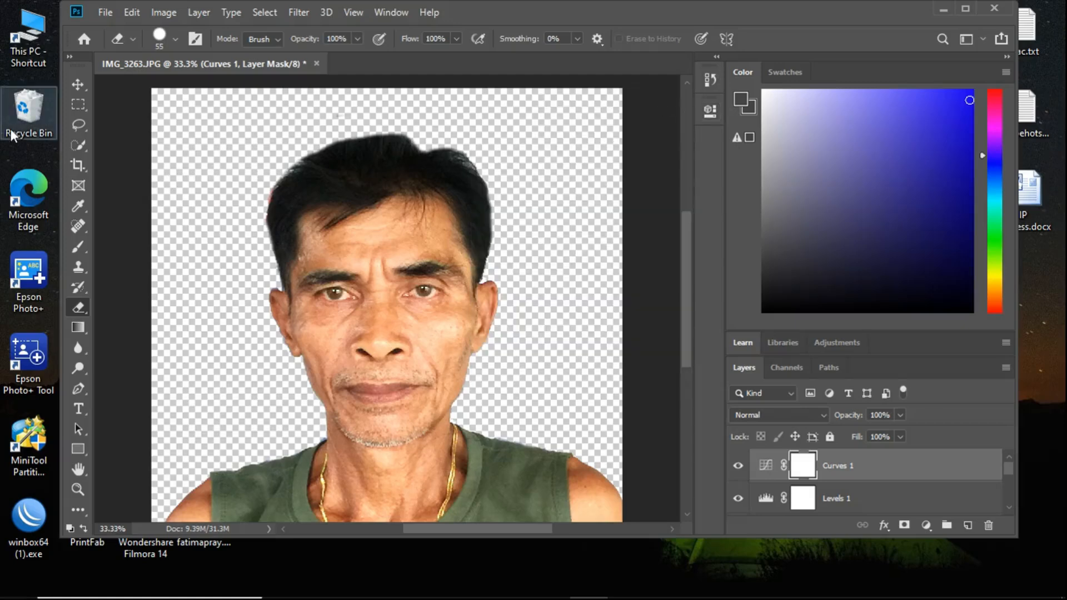
Save a JPEG copy of the portrait to the Desktop at quality 8, using the subject's first name as the file name
click(107, 15)
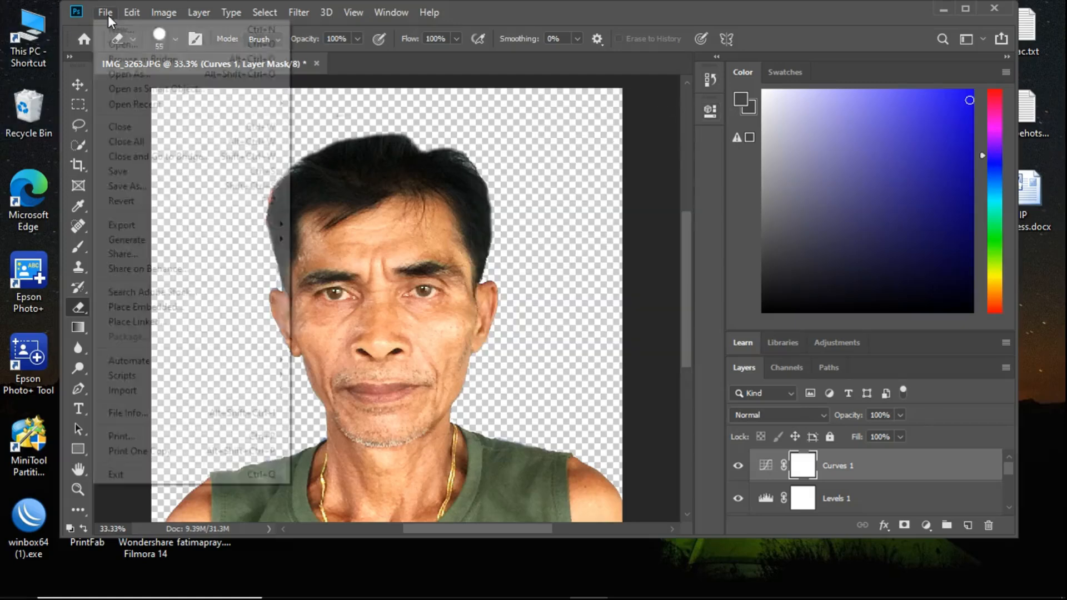
click(112, 185)
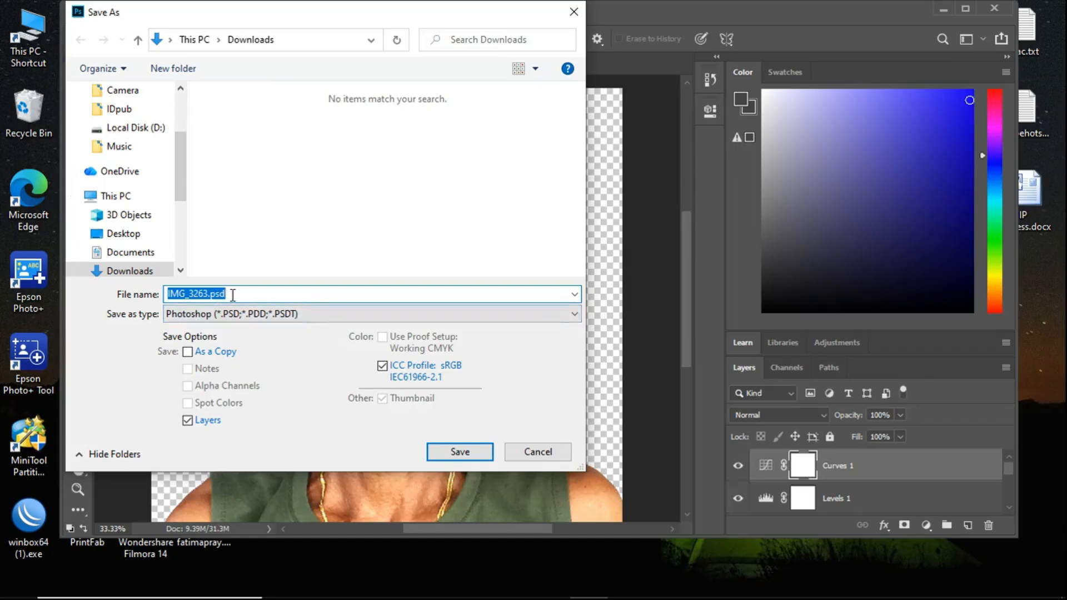
text(cesar)
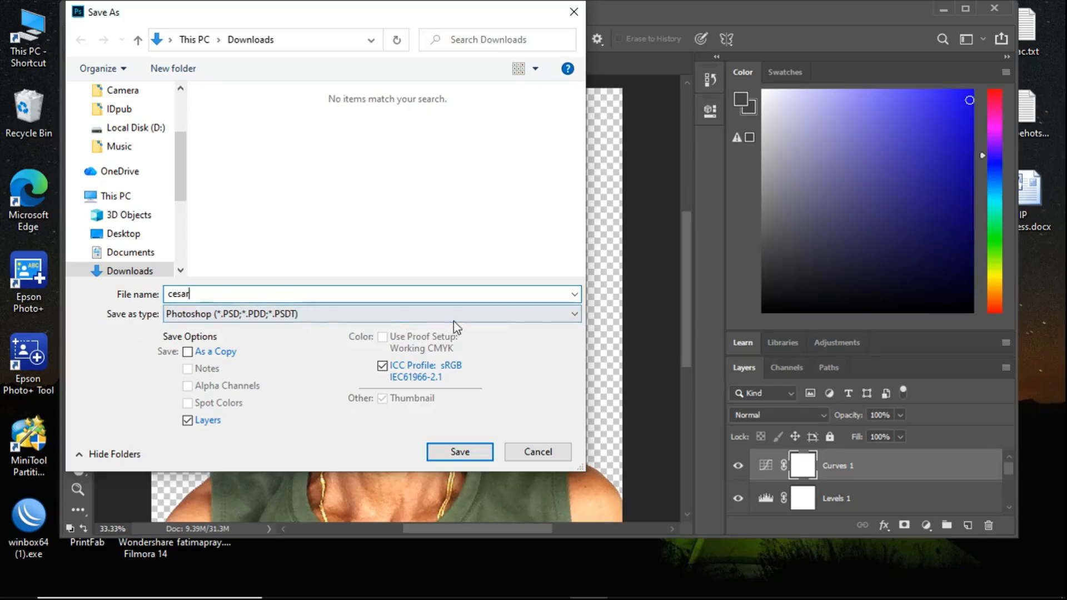
click(575, 314)
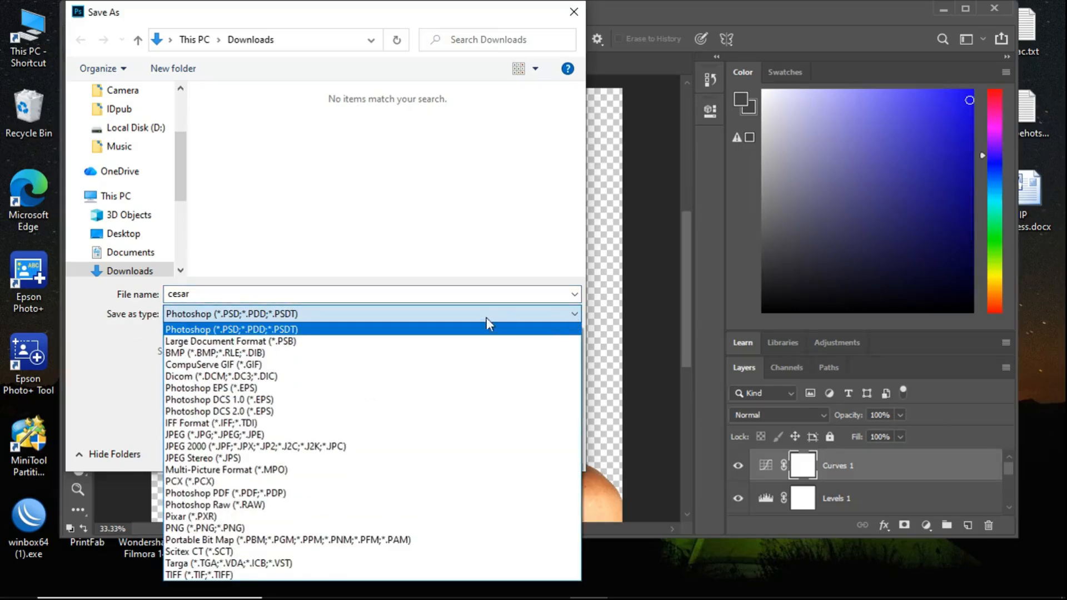
click(577, 315)
click(576, 315)
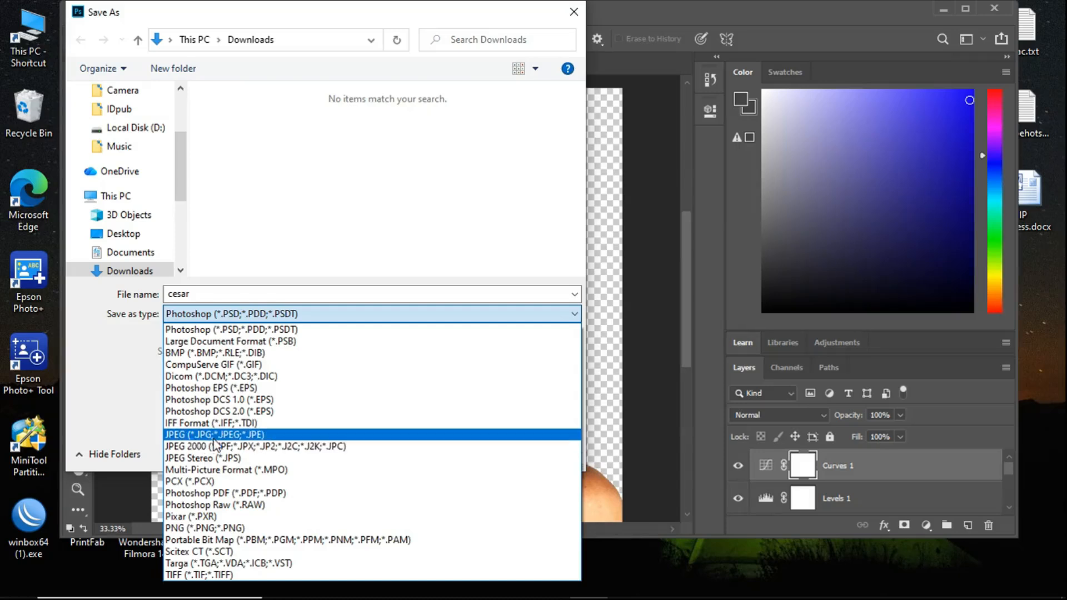
click(245, 434)
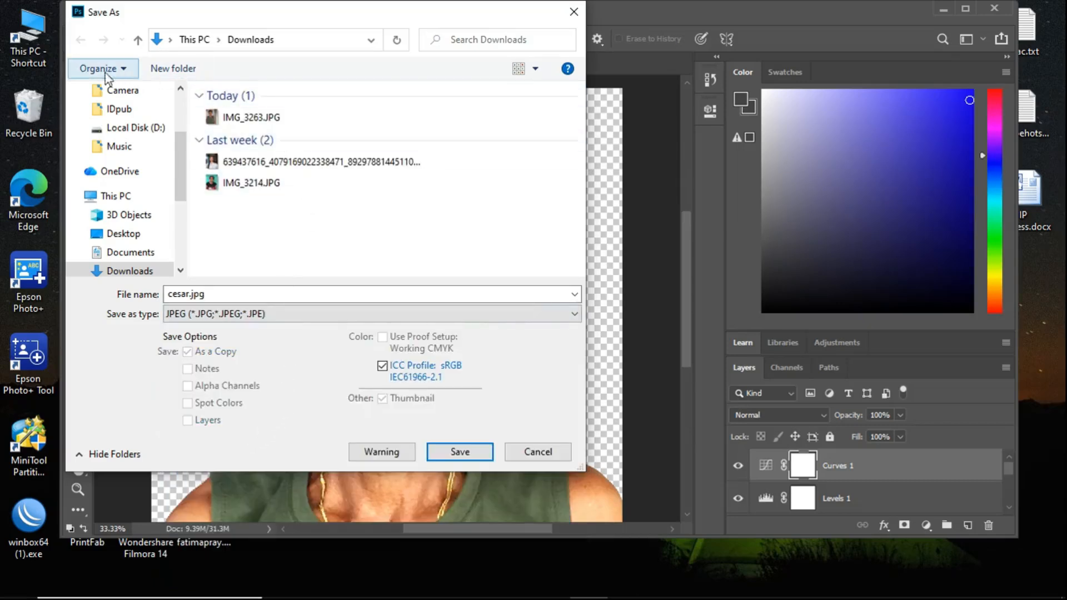
click(118, 236)
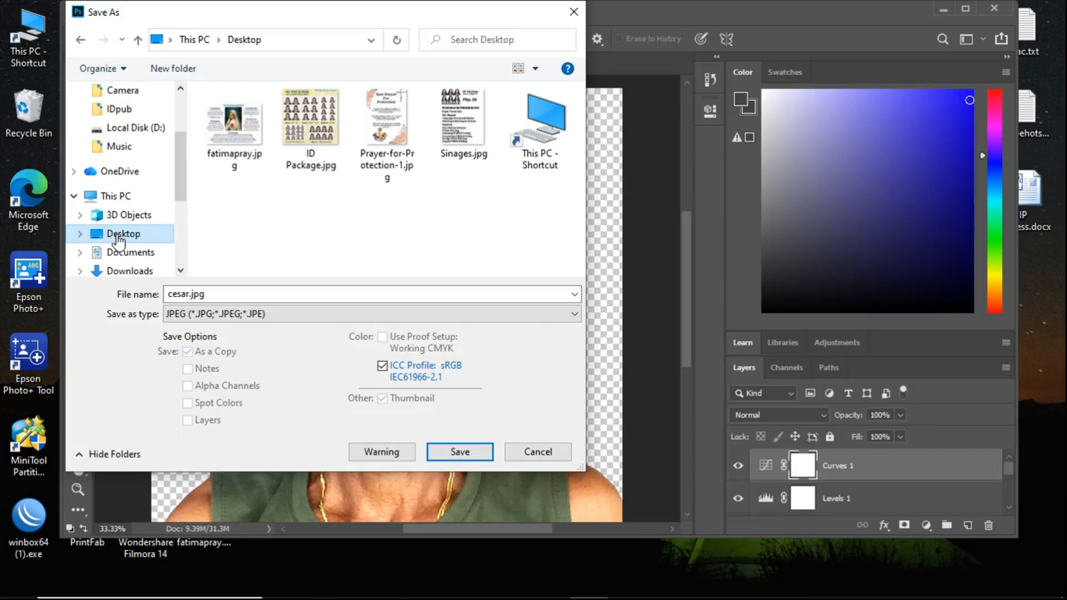
click(461, 453)
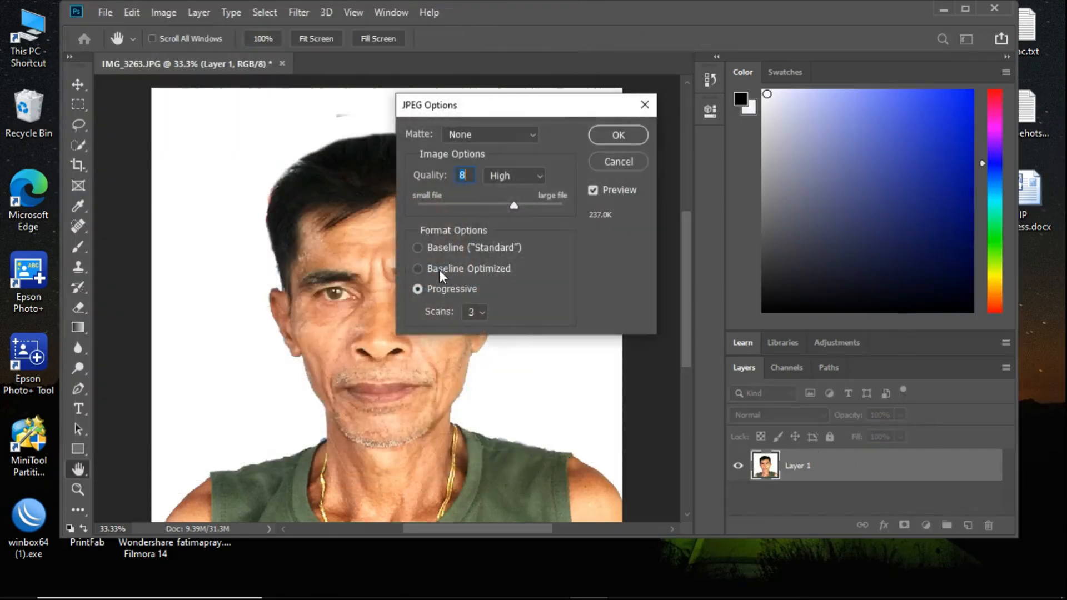
click(620, 135)
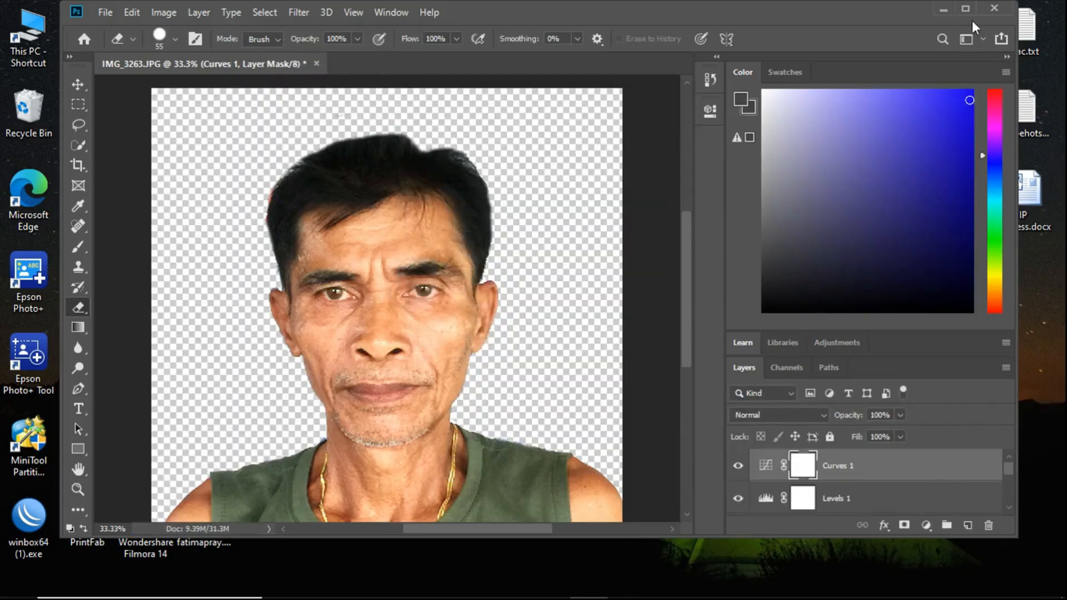
Minimize Photoshop, view the saved portrait JPEG from the desktop in the picture viewer, and close it
click(943, 9)
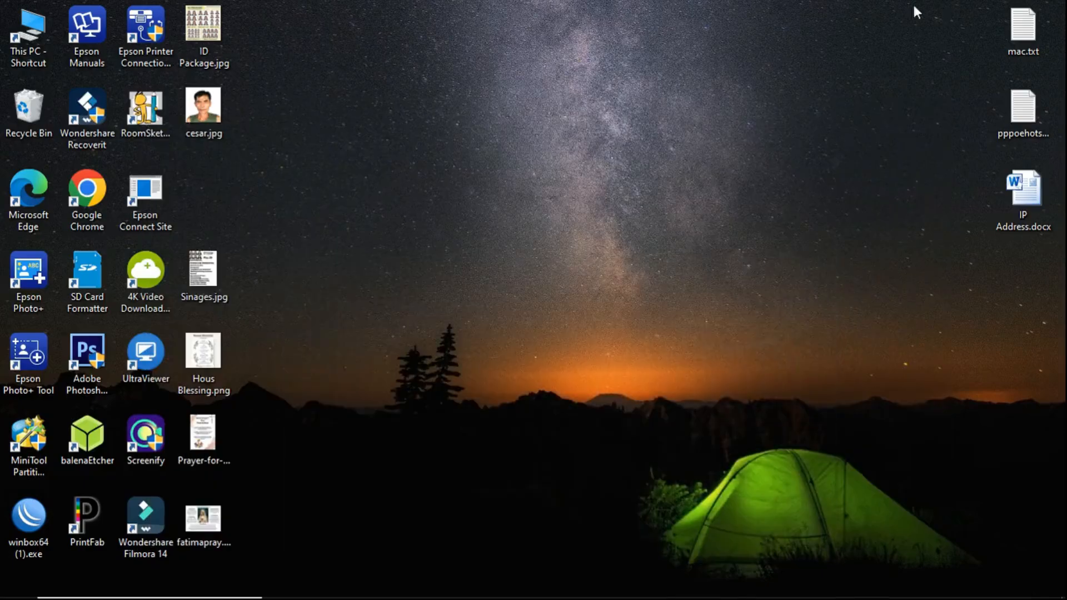
double_click(208, 114)
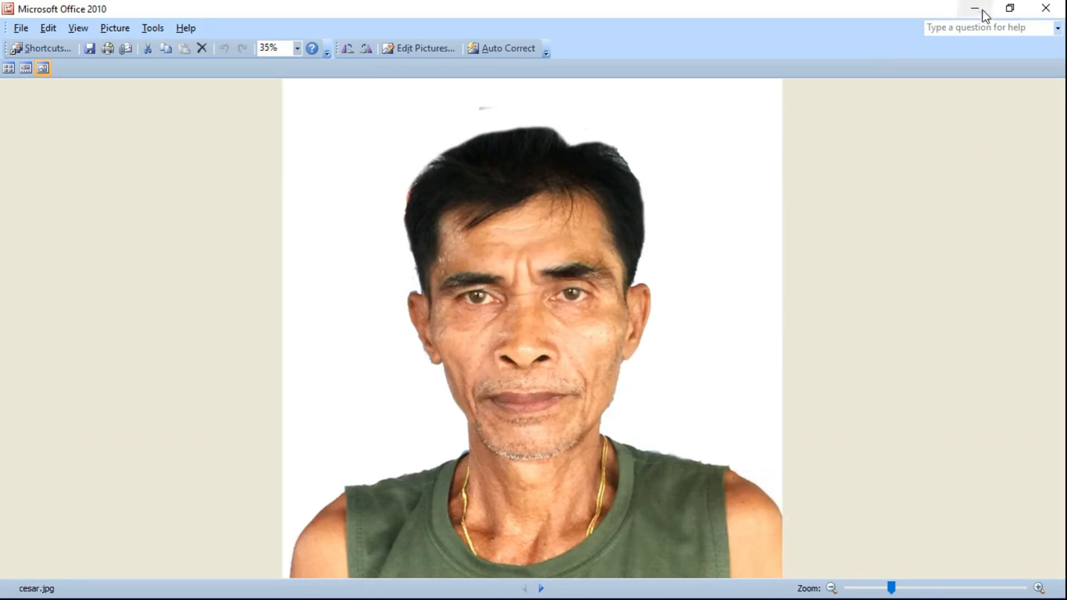
click(1046, 8)
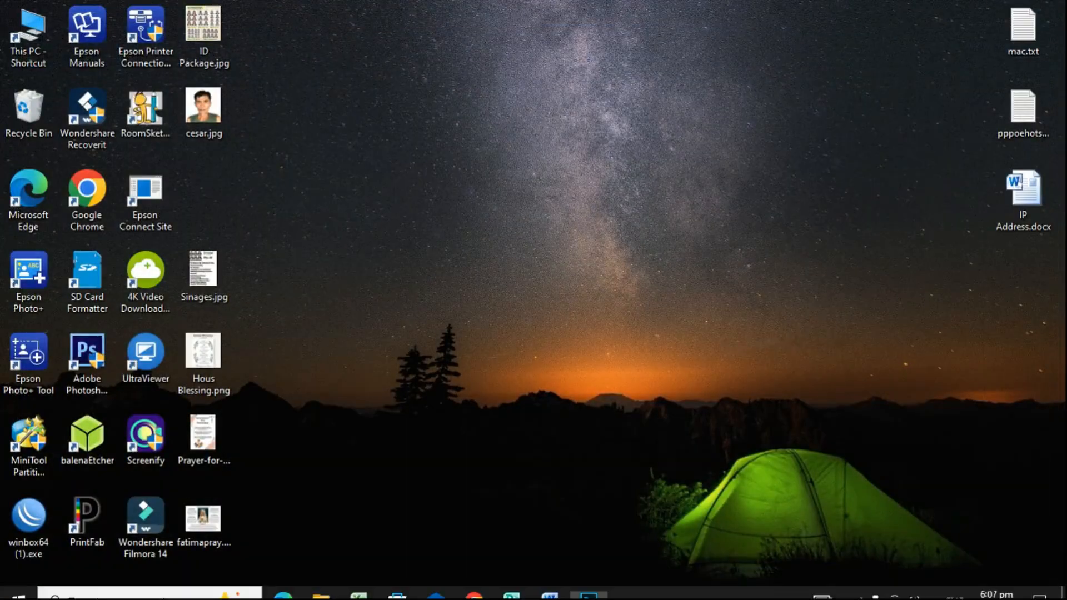
Switch to Microsoft Publisher, create a blank 8.5 x 11" publication, and change its page size to A4 portrait
click(517, 591)
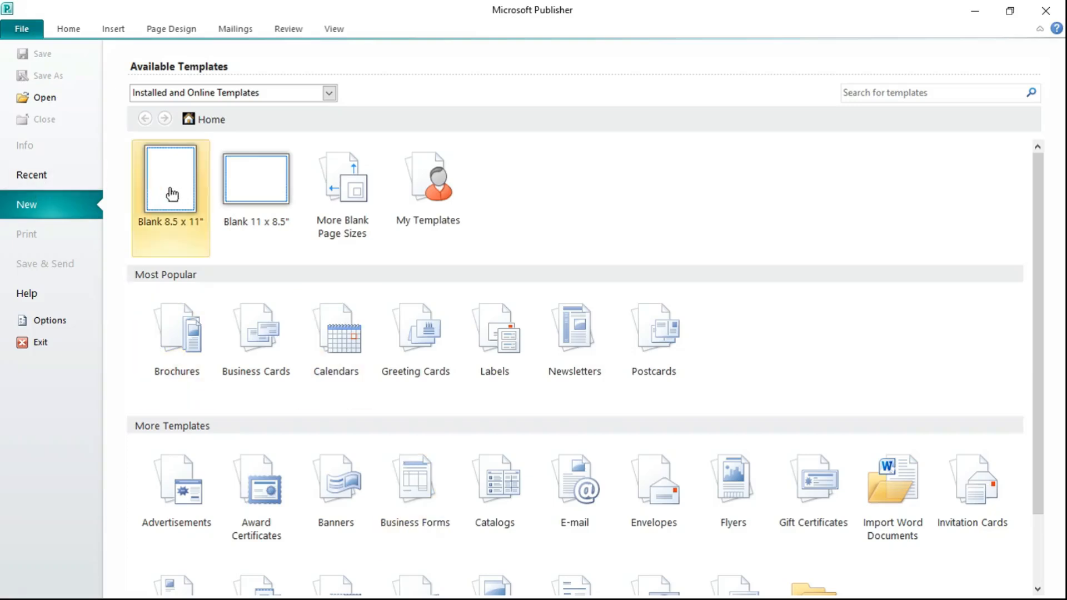
double_click(159, 185)
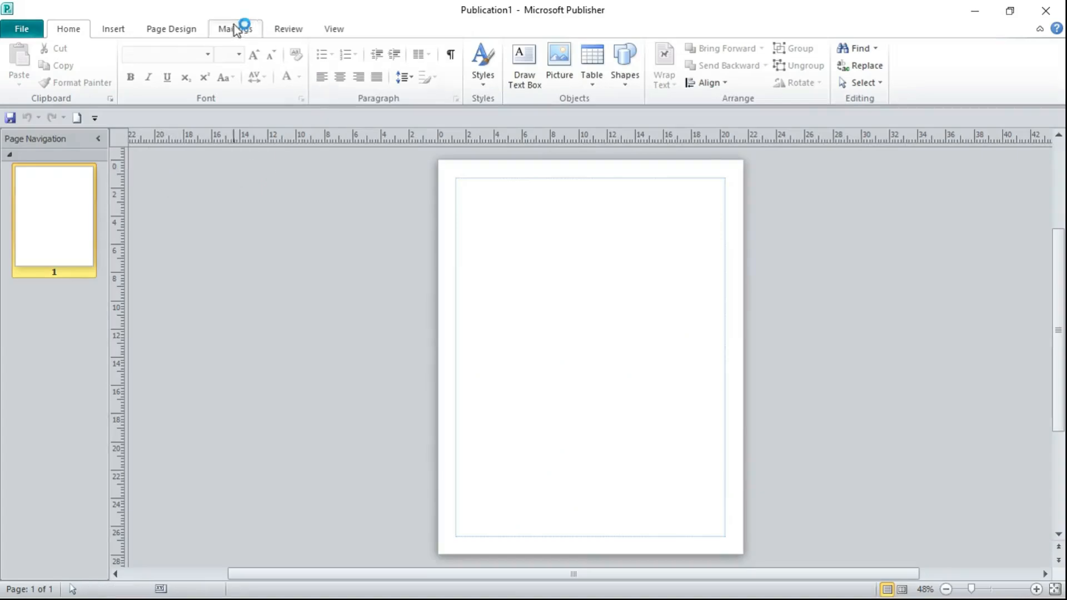
click(165, 31)
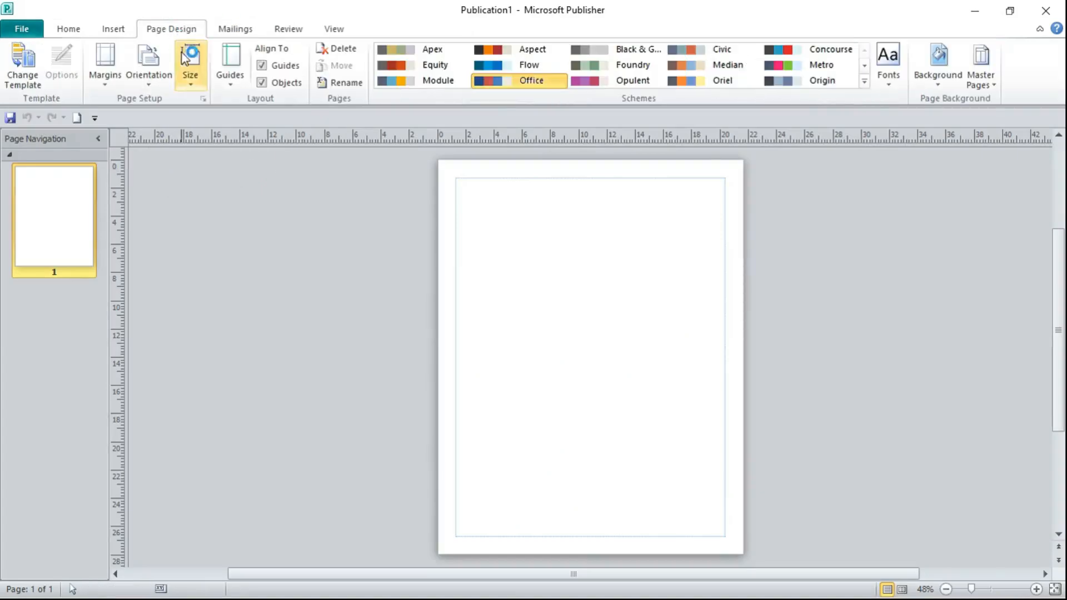
click(195, 86)
click(238, 156)
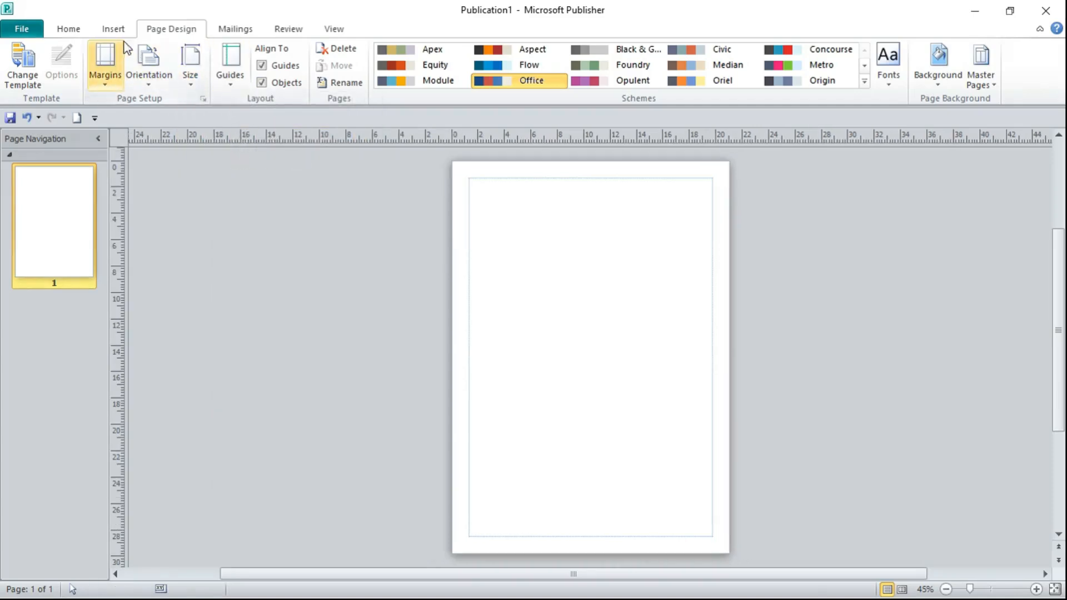
Insert the saved portrait JPEG from the Desktop onto the page and give it a black picture border
click(114, 29)
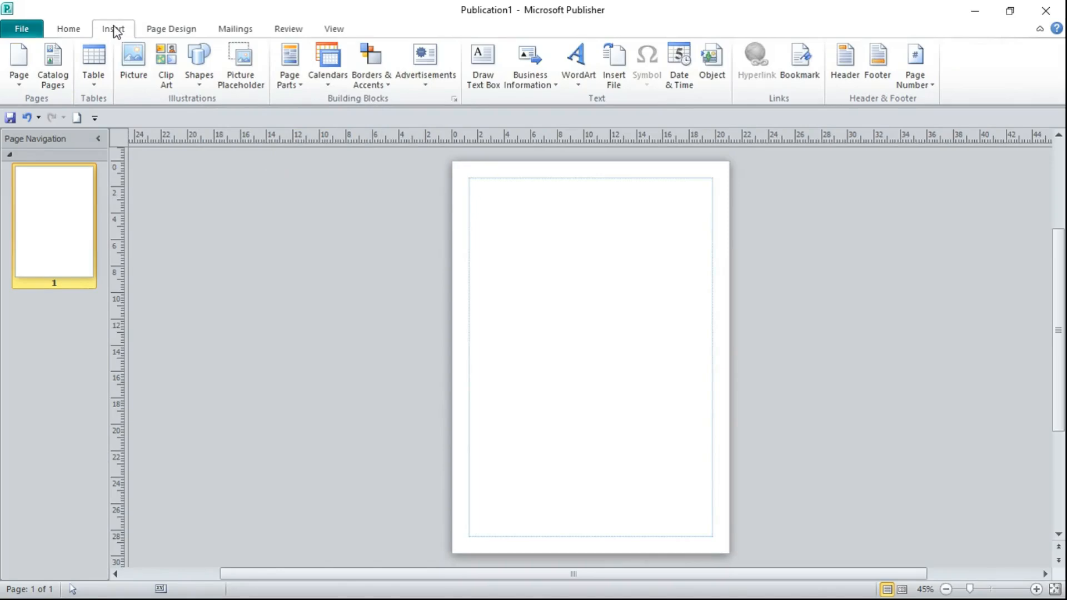
click(136, 58)
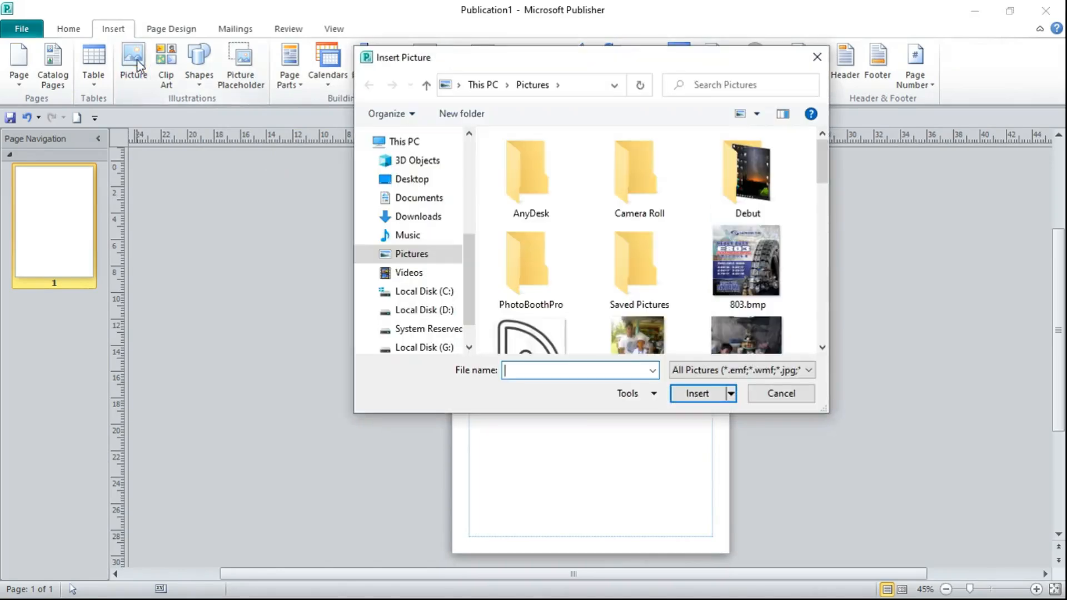
click(408, 187)
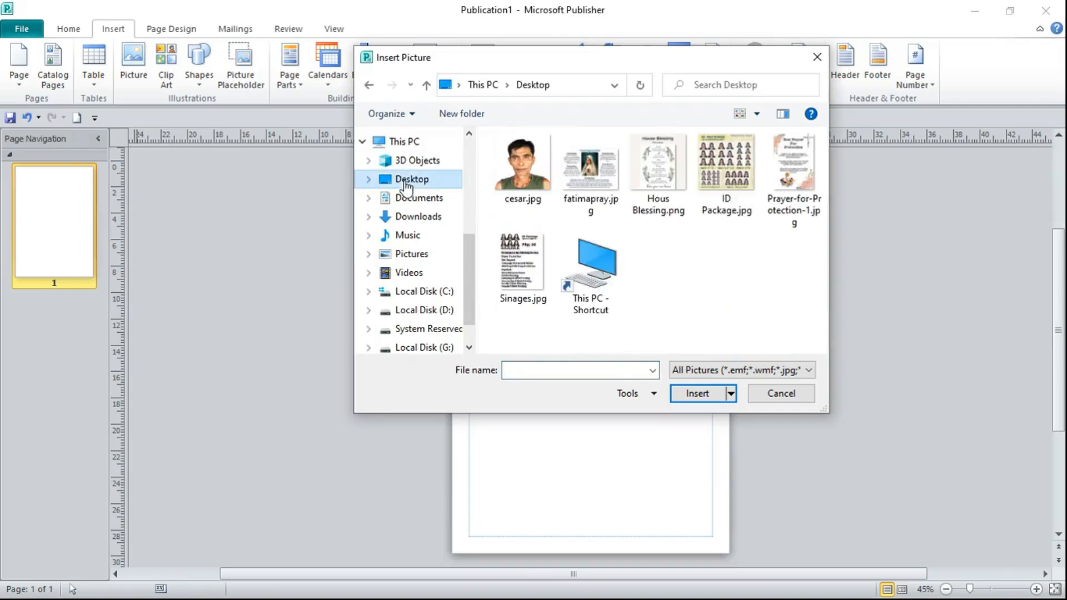
click(527, 177)
click(692, 394)
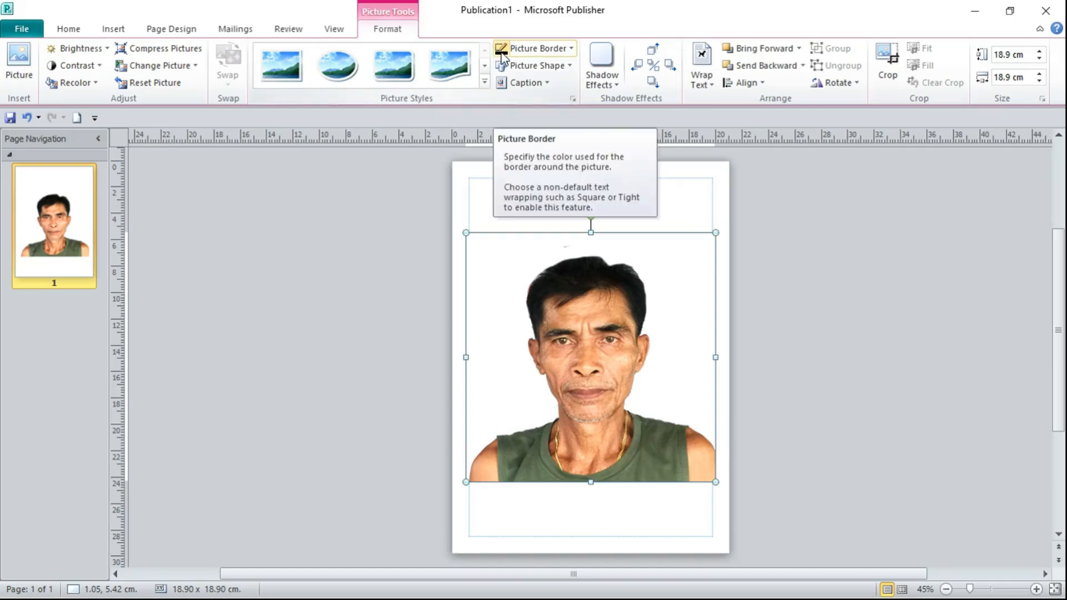
click(501, 51)
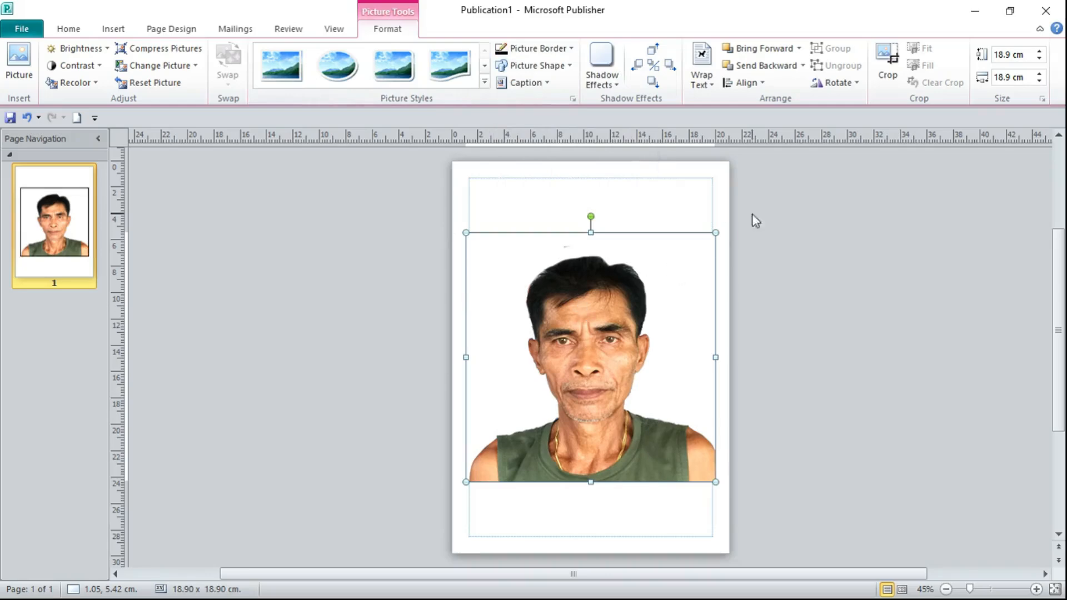
click(967, 31)
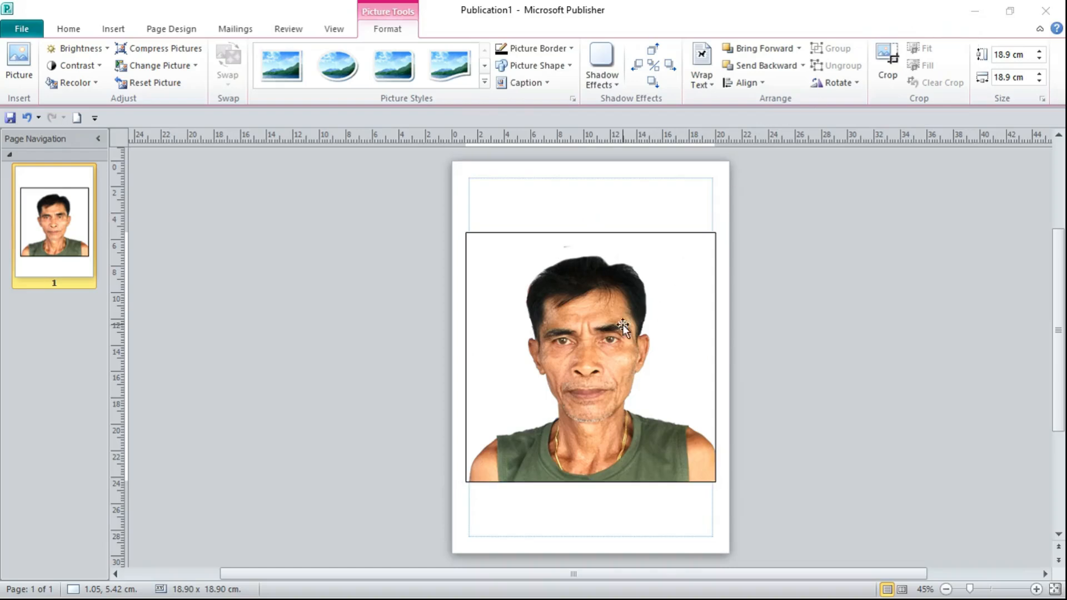
click(1029, 60)
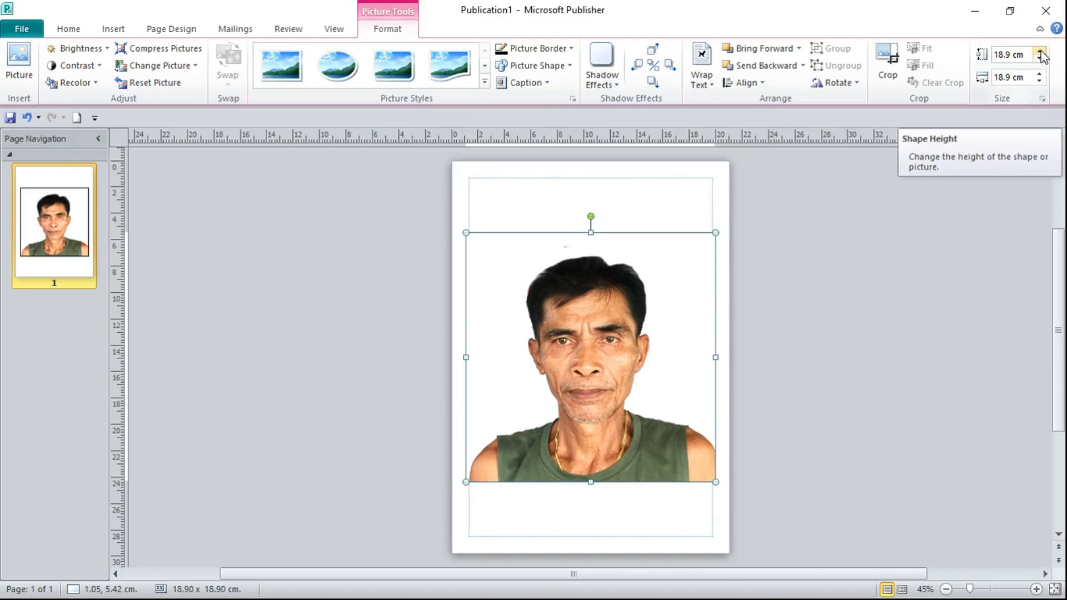
click(1039, 52)
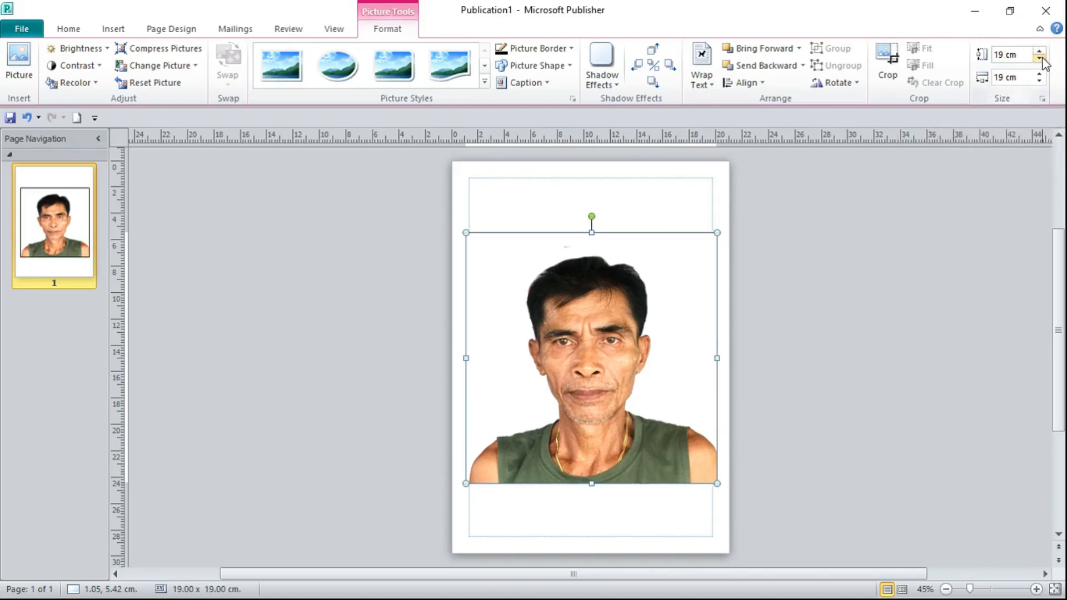
click(1039, 51)
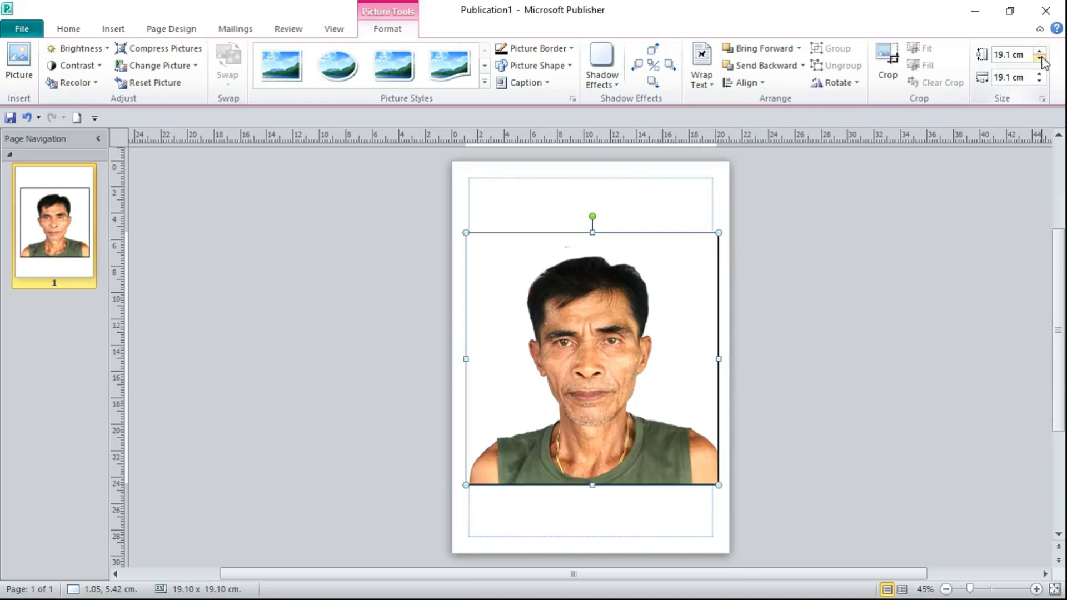
click(1040, 58)
click(1040, 59)
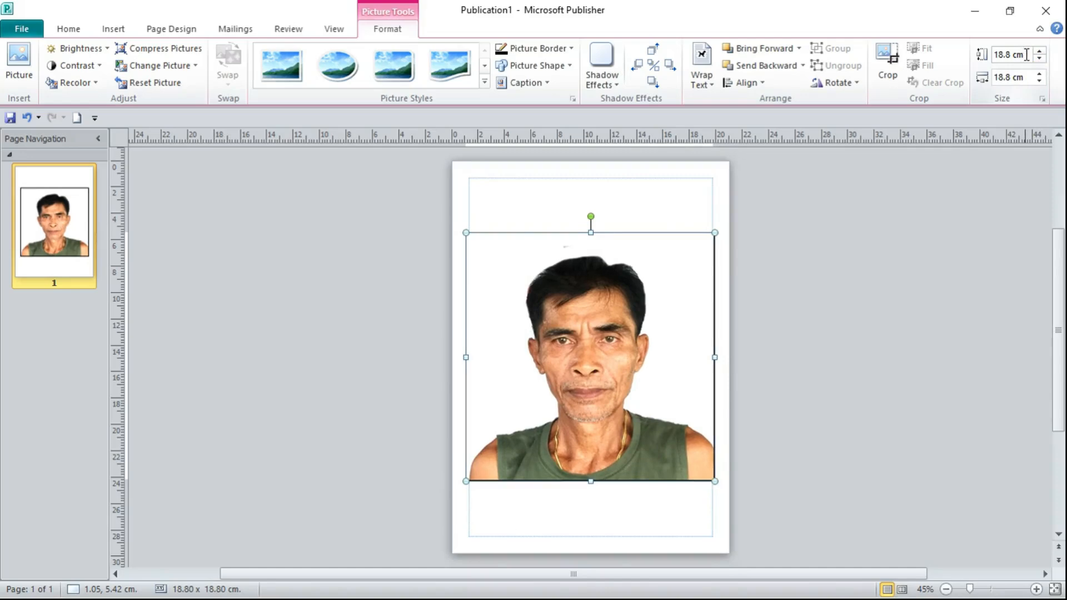
Set the portrait's height to 2" and move it into the upper-left corner of the page margins
double_click(1008, 55)
text(2)
text(")
key(Return)
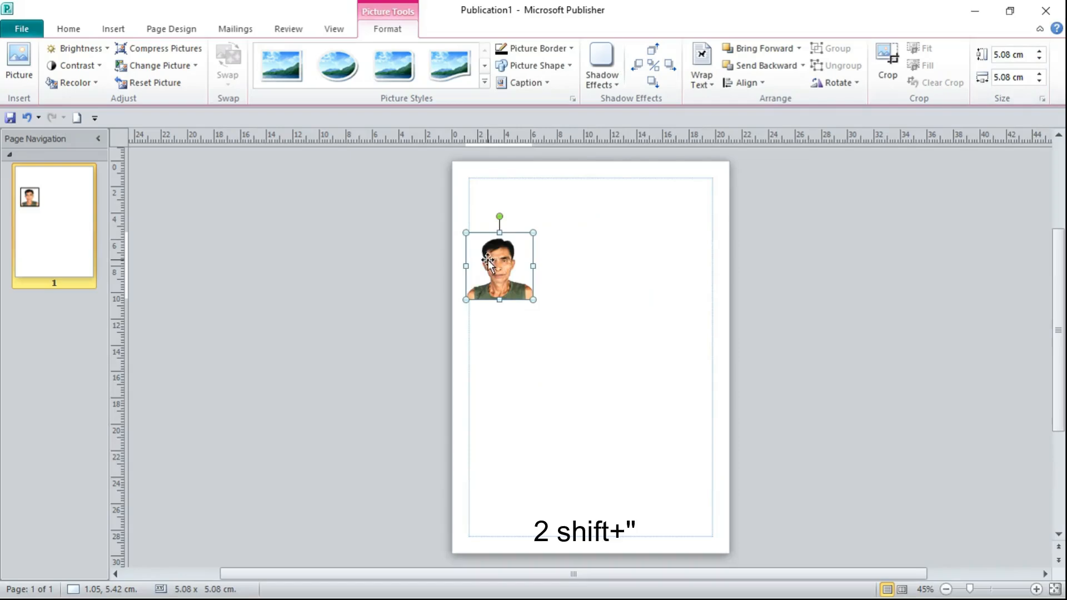
drag(487, 261, 494, 207)
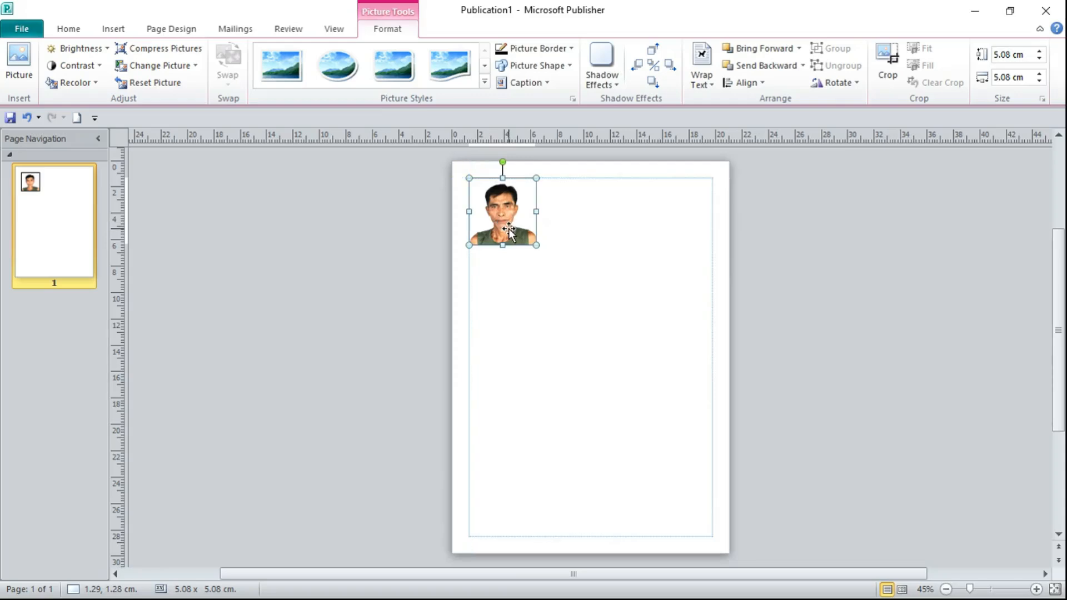
Copy the 2" portrait, paste it, and align the duplicate edge to edge on the right of the original
right_click(509, 227)
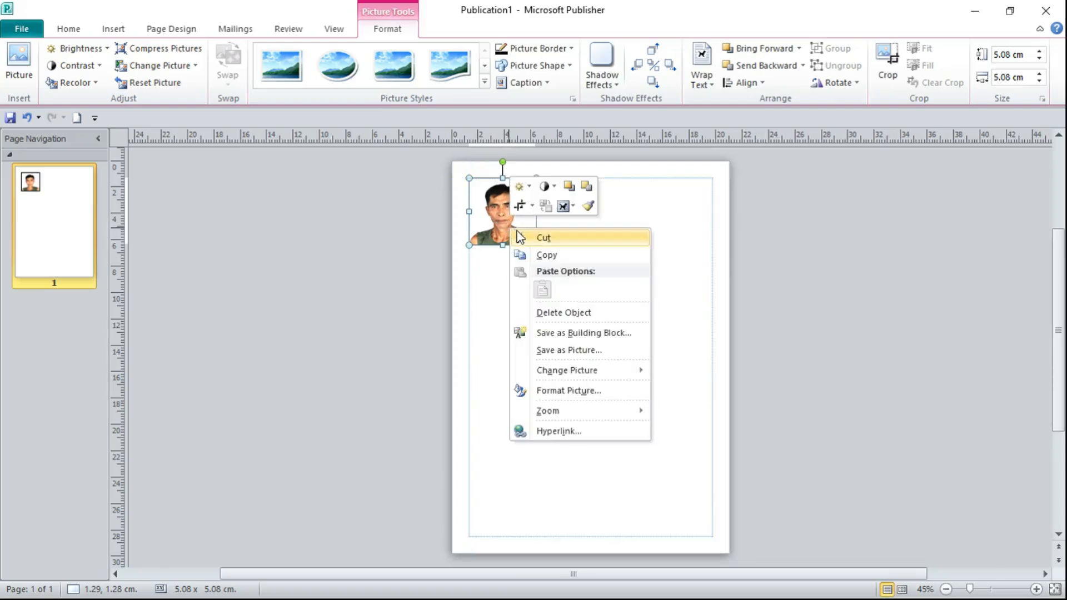
click(555, 257)
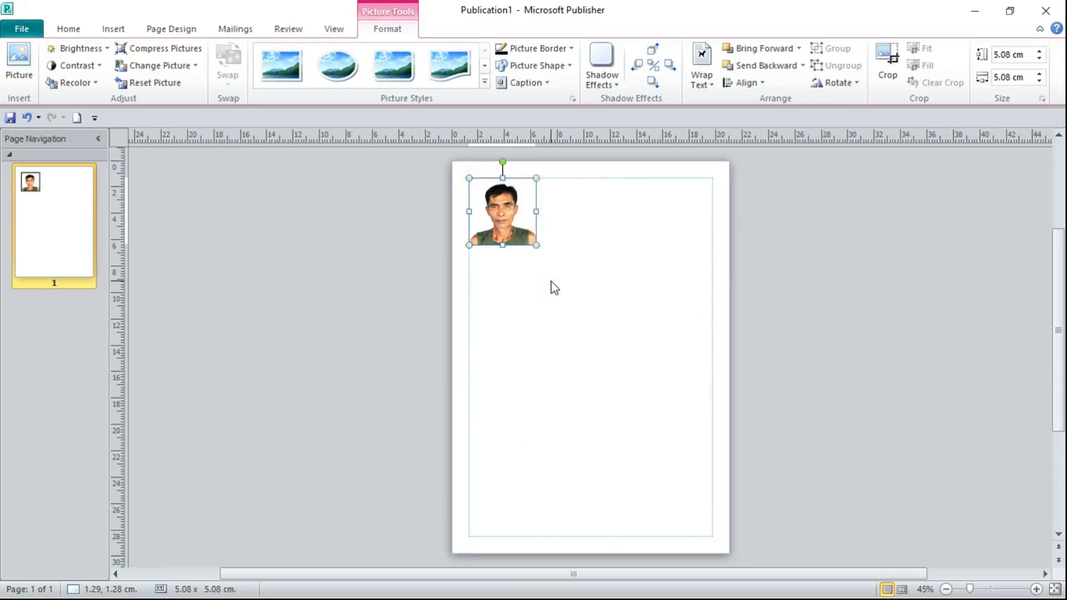
right_click(552, 284)
click(585, 327)
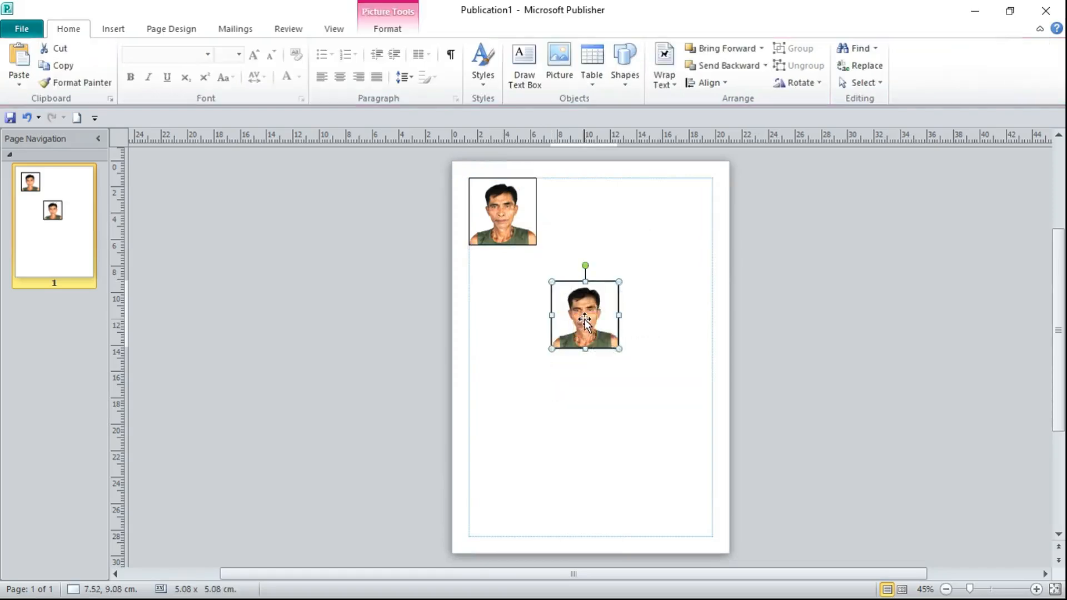
drag(585, 318, 569, 213)
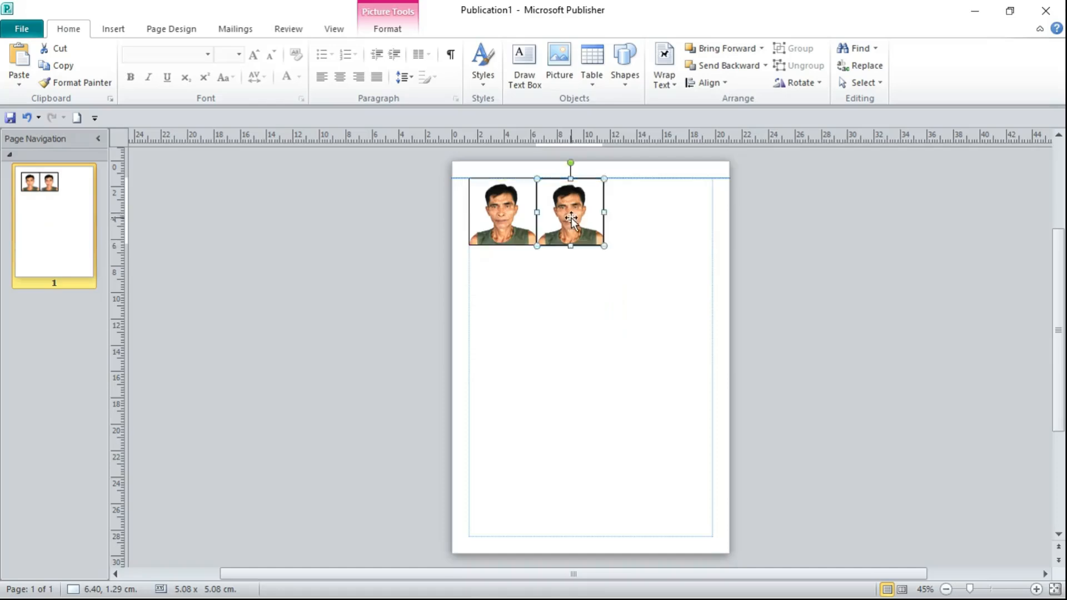
Paste another copy of the portrait and align it as the third picture in the top row
right_click(569, 314)
click(602, 353)
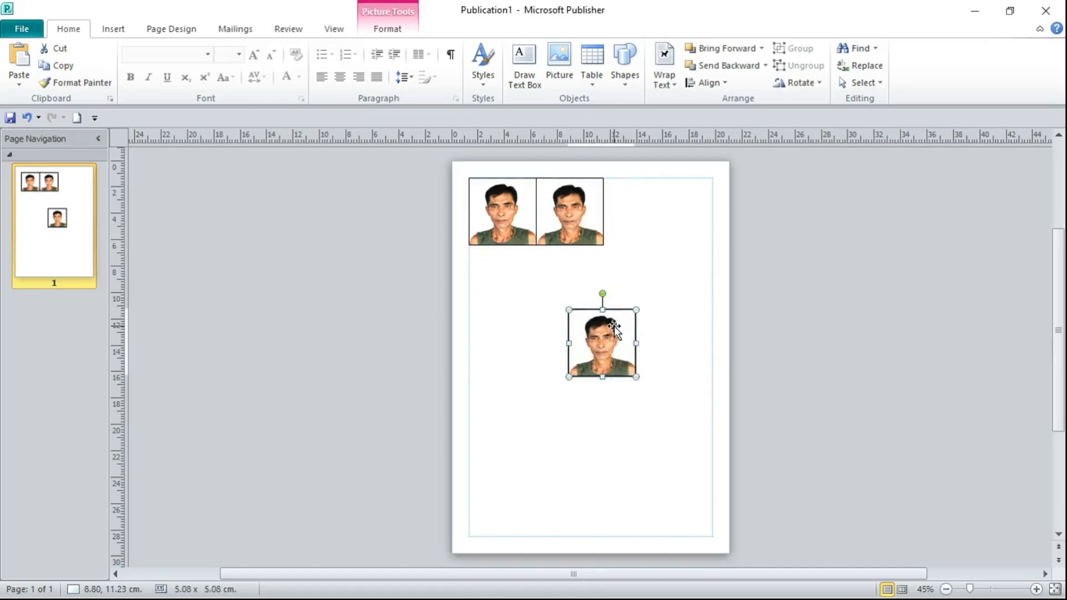
drag(614, 324, 650, 193)
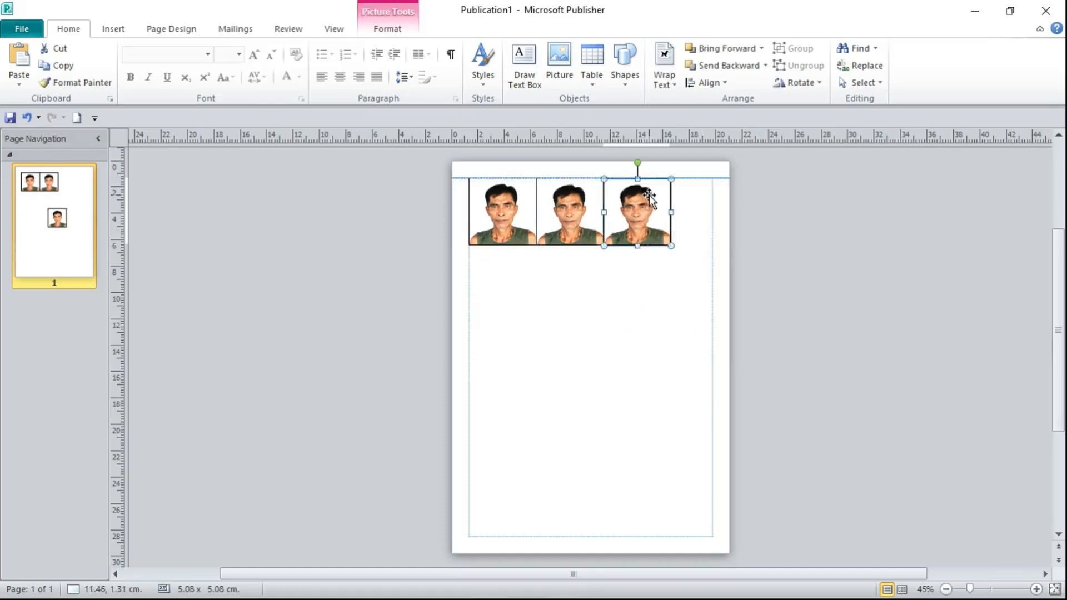
Paste three more 2" portrait copies and align them edge to edge as a second row directly below the first
right_click(572, 331)
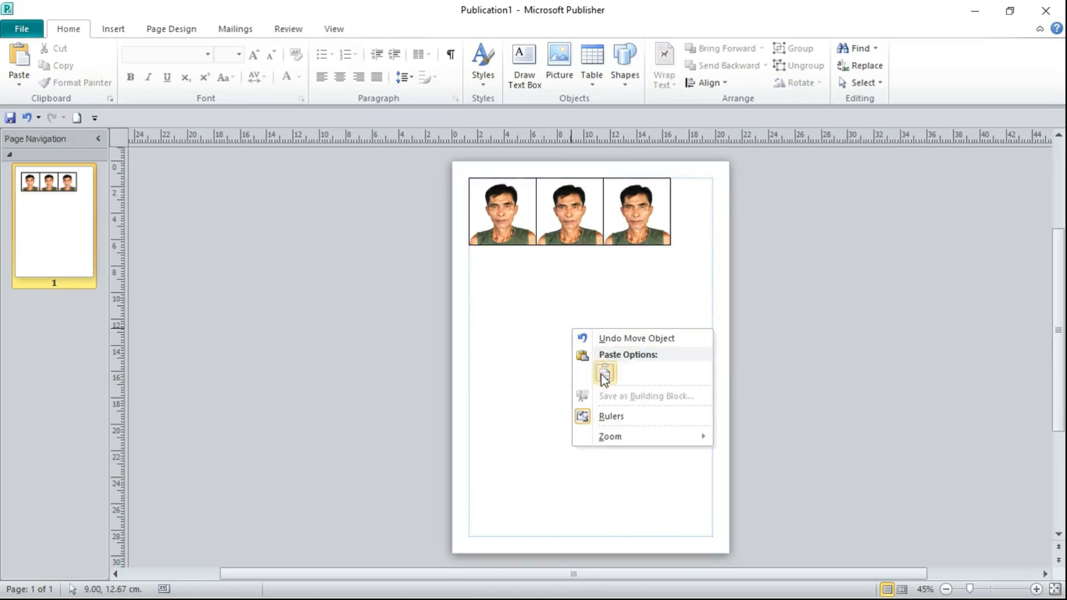
click(601, 374)
drag(601, 375, 499, 291)
right_click(566, 319)
click(601, 362)
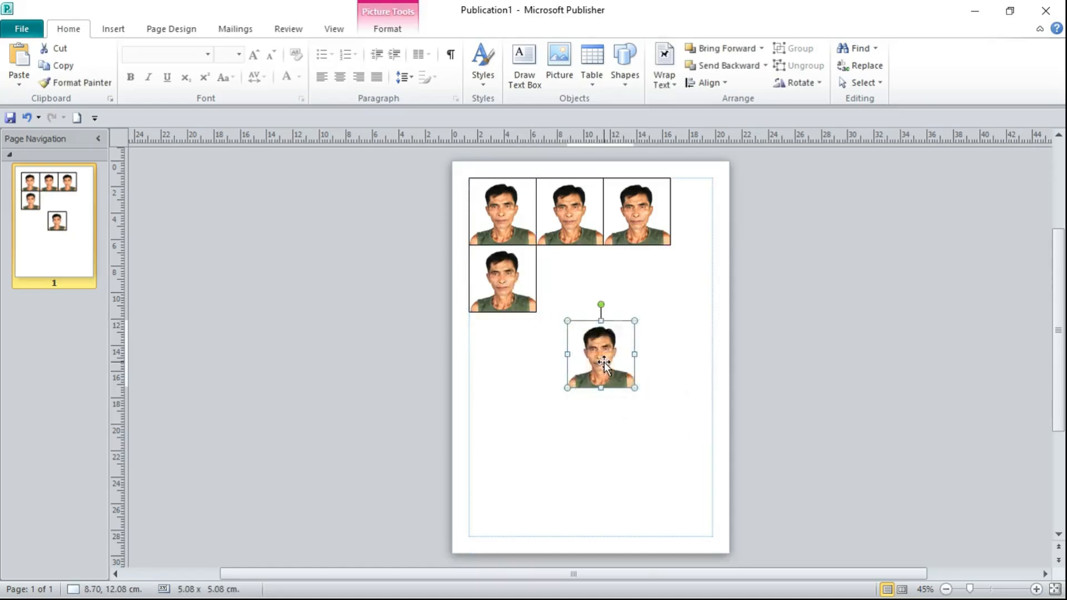
drag(603, 356, 573, 282)
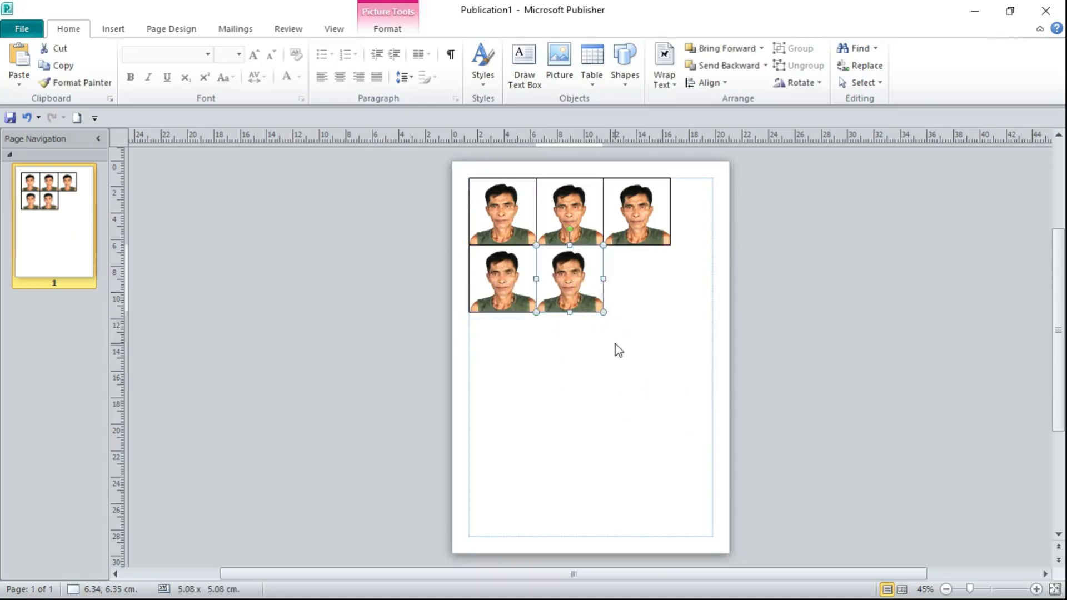
right_click(620, 352)
click(652, 394)
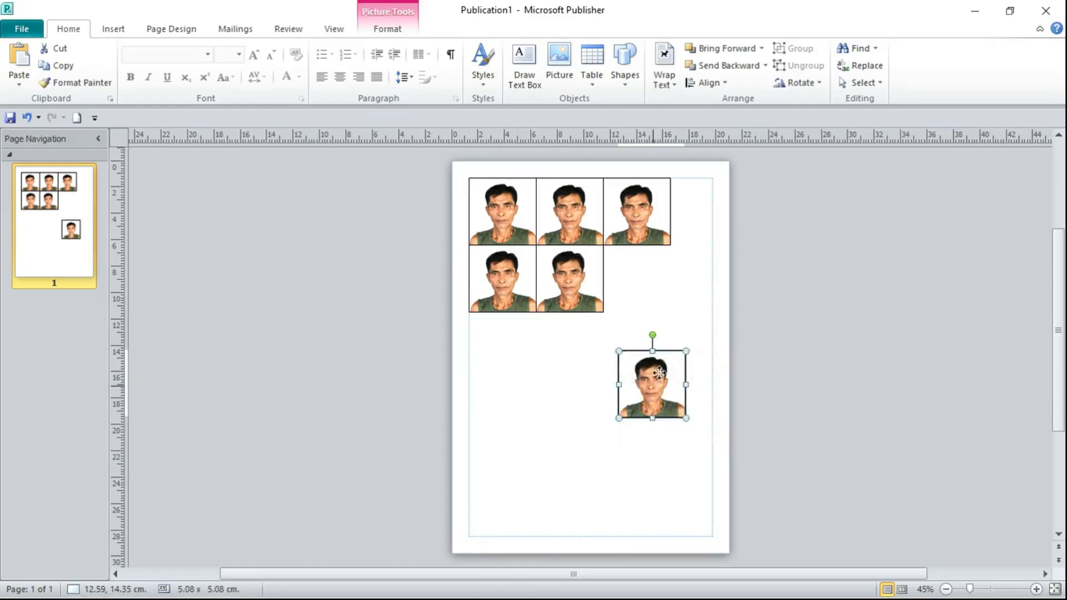
drag(654, 384, 638, 278)
Paste another portrait copy in the empty area below the two rows and set its height to 1"
right_click(543, 369)
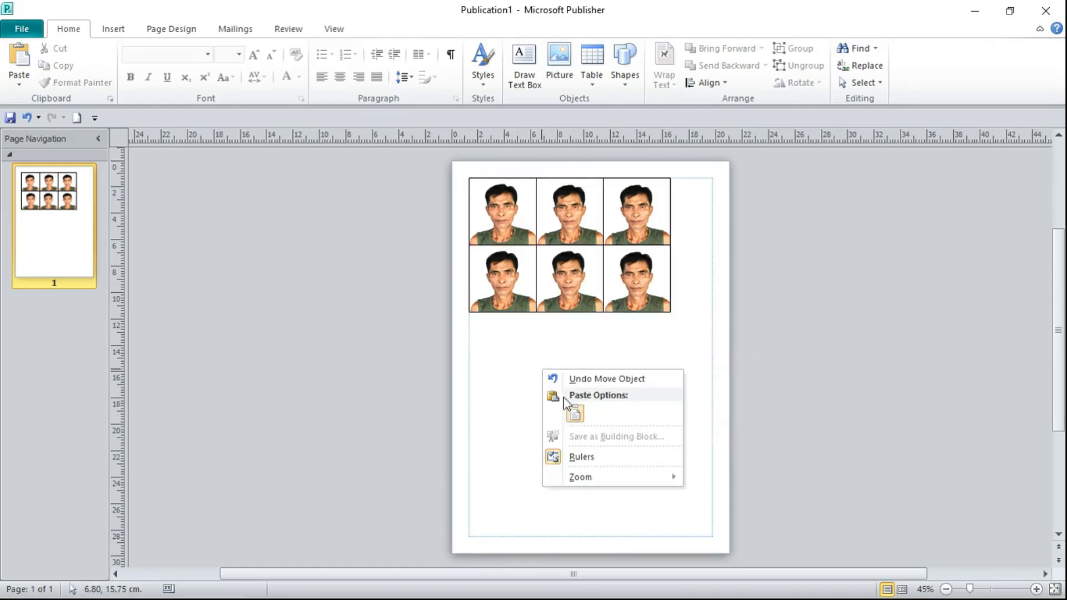
click(580, 420)
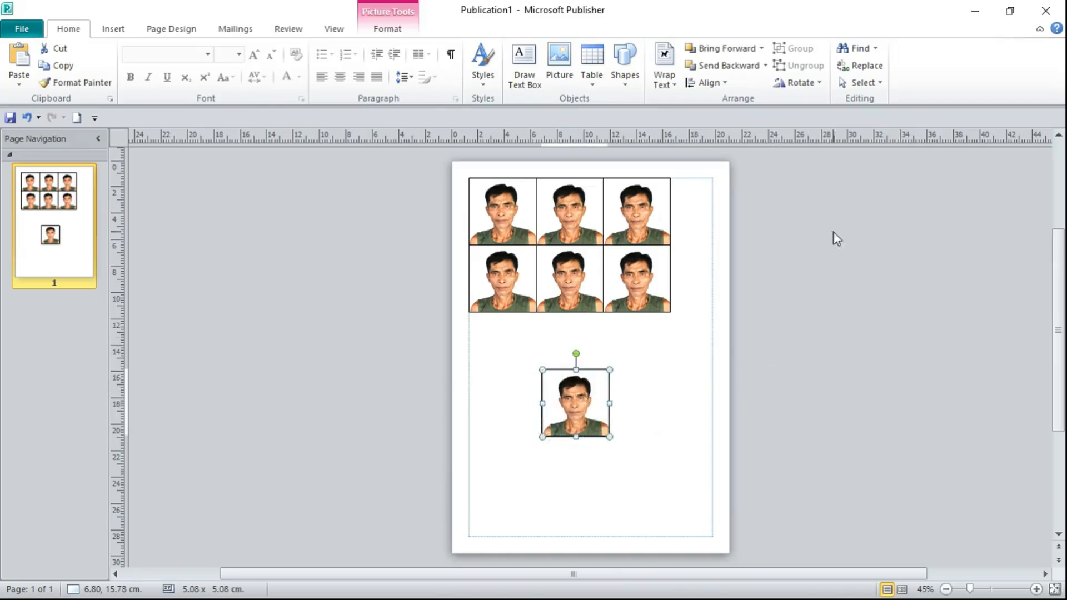
click(386, 33)
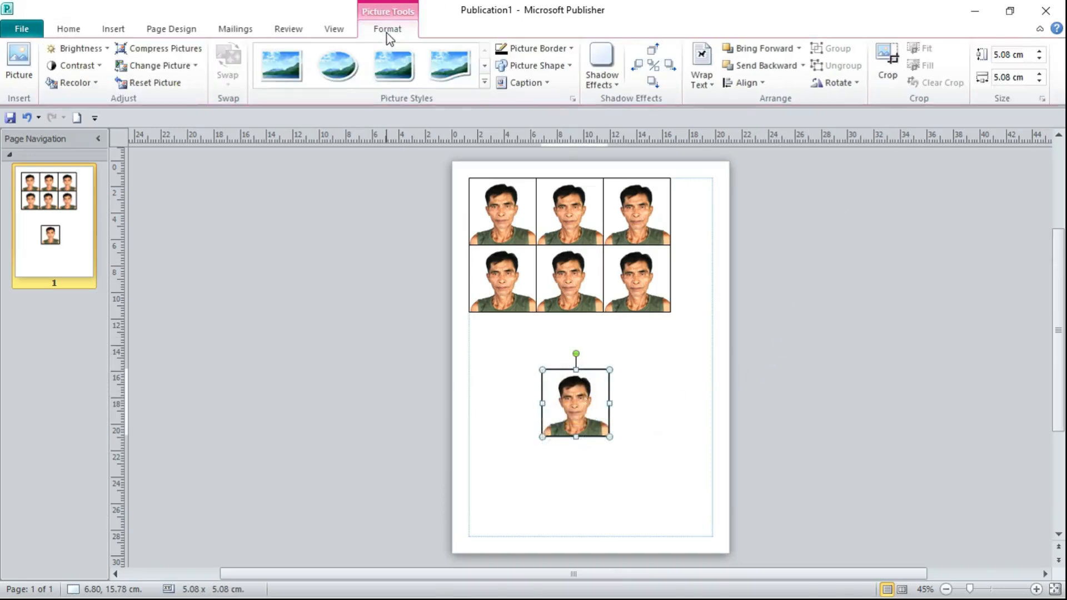
click(1026, 53)
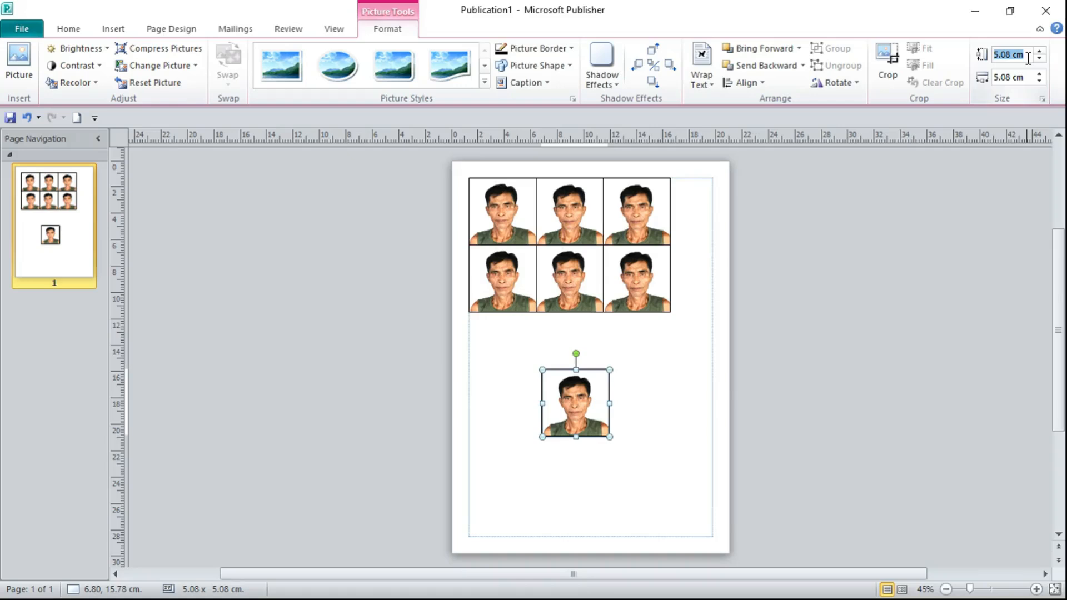
text(1")
key(Return)
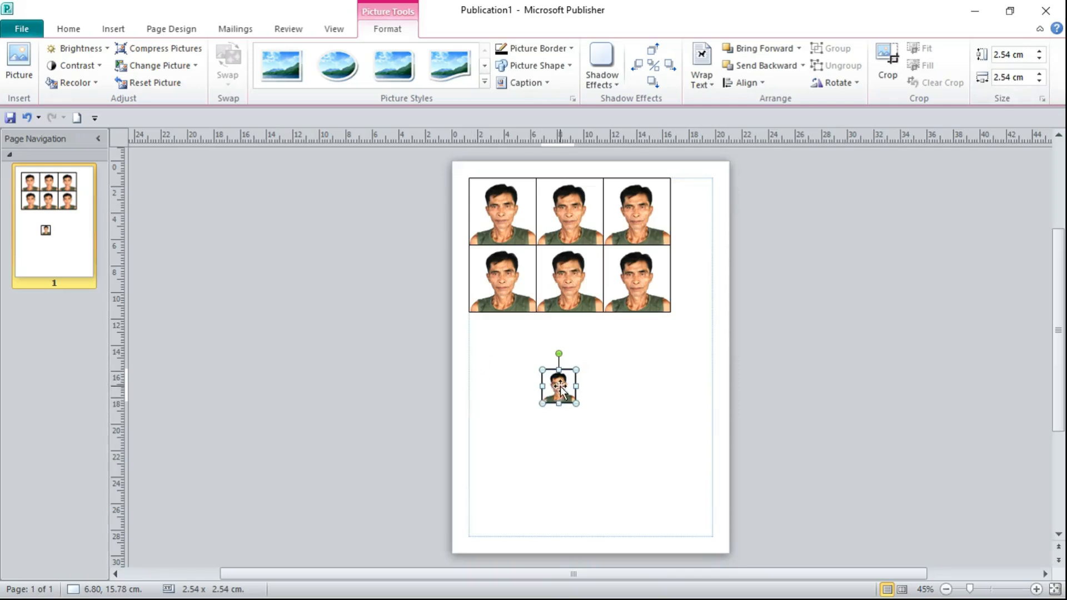
Place the 1" portrait under the second row at the left page margin and add a copy of it directly to its right
drag(565, 386, 491, 330)
right_click(492, 331)
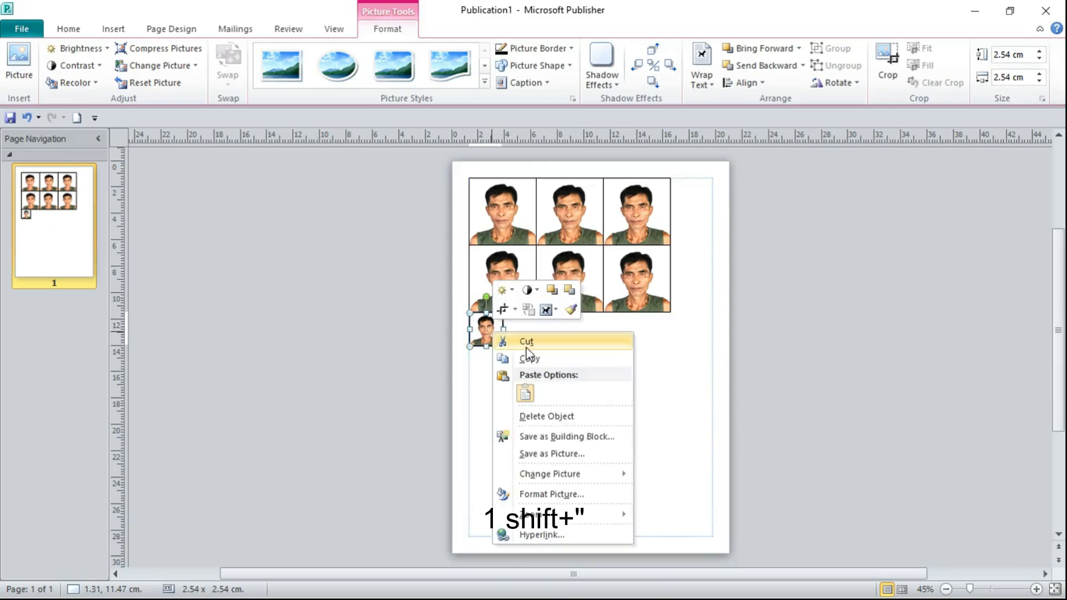
click(512, 358)
right_click(547, 385)
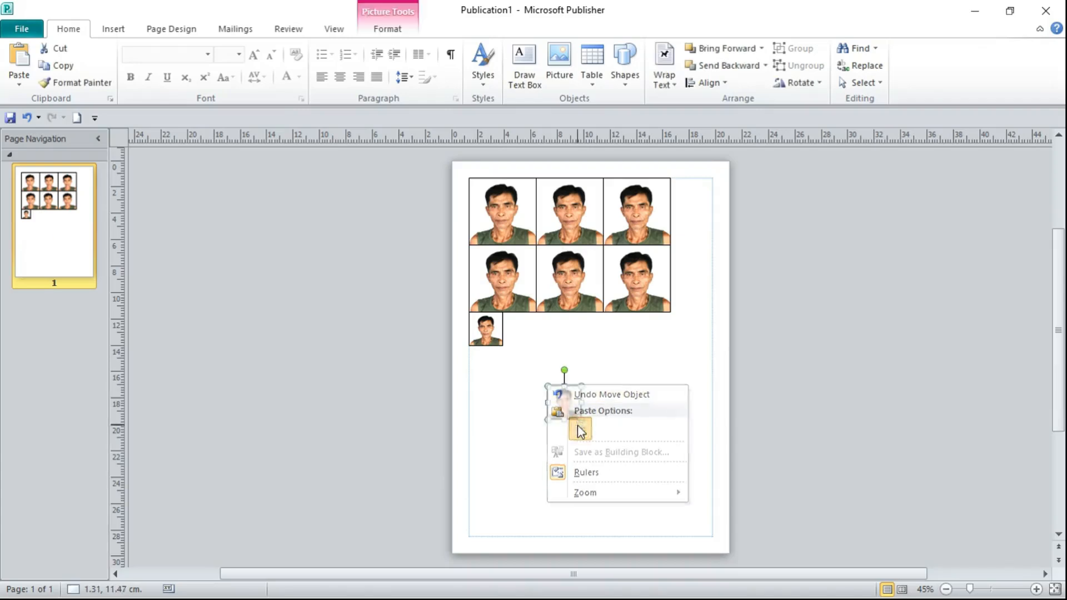
click(580, 428)
drag(565, 403, 520, 328)
Paste two more 1" portraits and align them as the third and fourth pictures in the small row
right_click(545, 377)
click(576, 417)
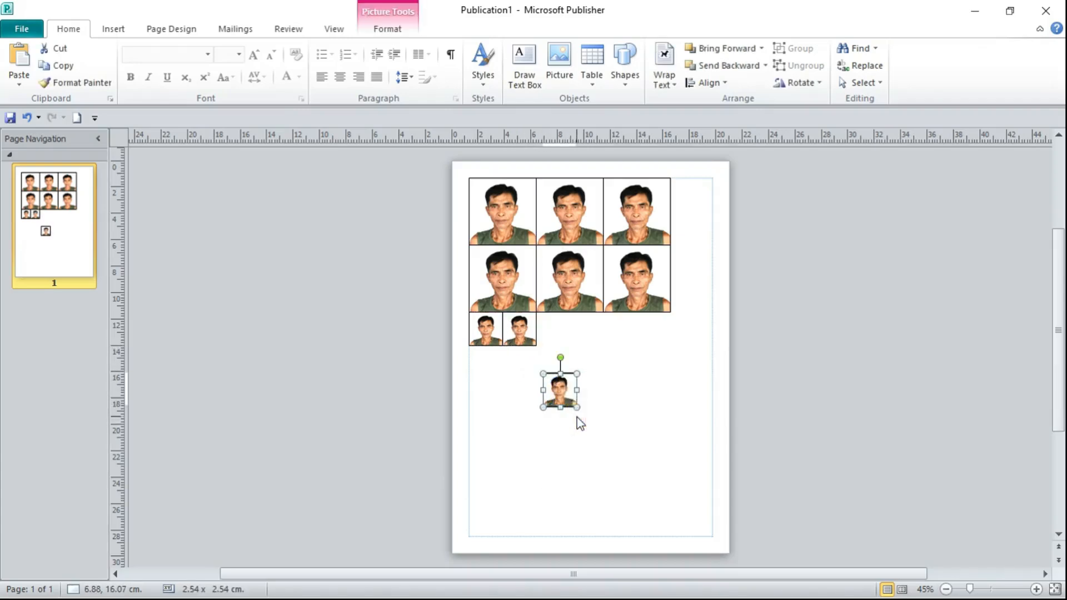
drag(562, 393, 561, 335)
click(581, 407)
right_click(582, 410)
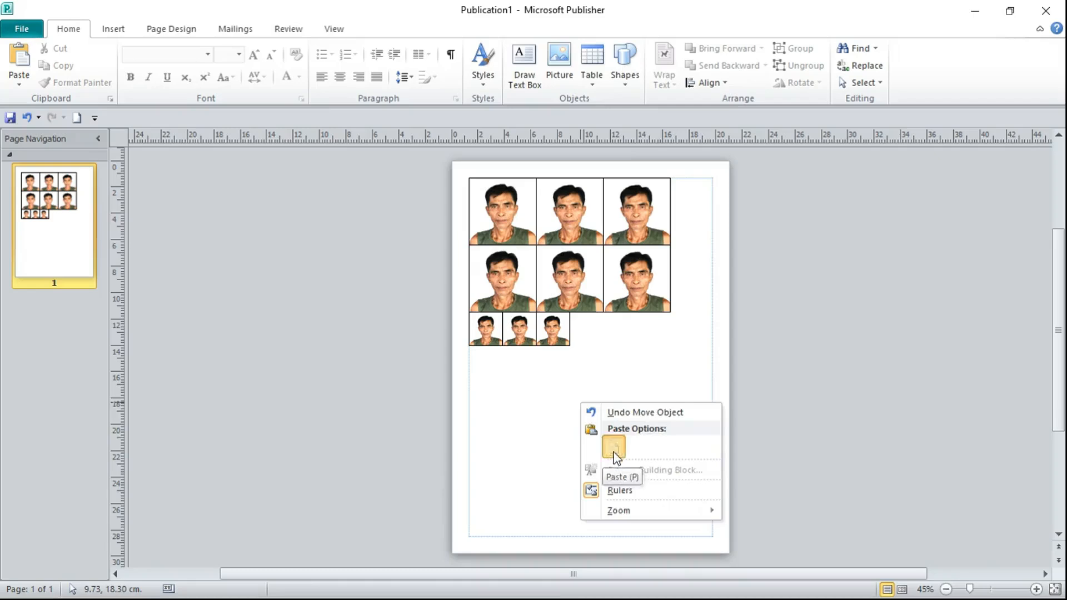
click(614, 446)
drag(597, 425, 587, 333)
Complete the small row with two more pasted 1" portraits as its fifth and sixth pictures, then deselect
right_click(604, 395)
click(636, 438)
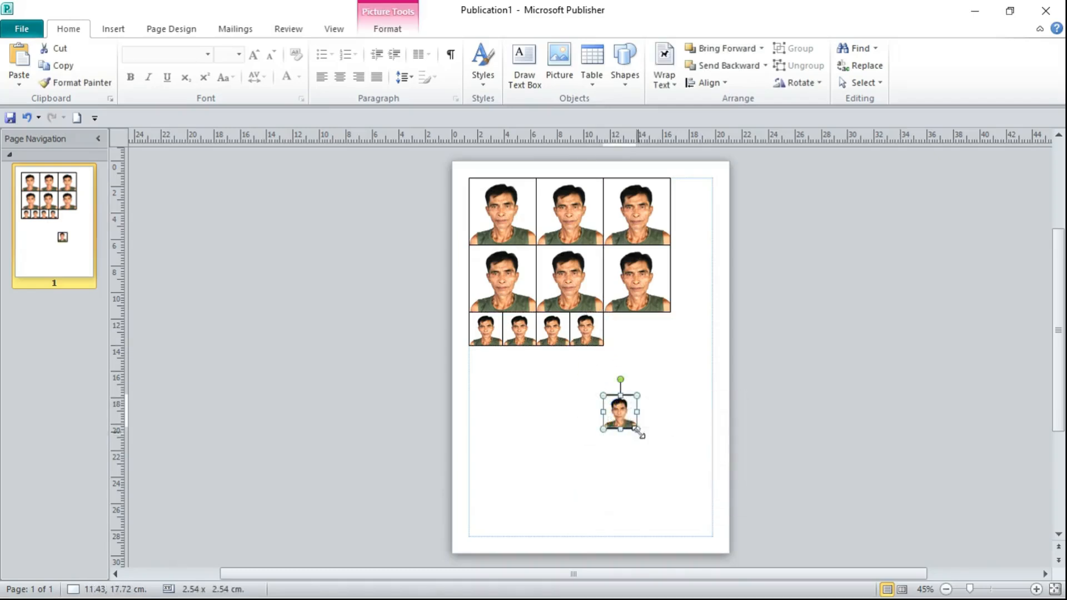
drag(620, 415, 621, 344)
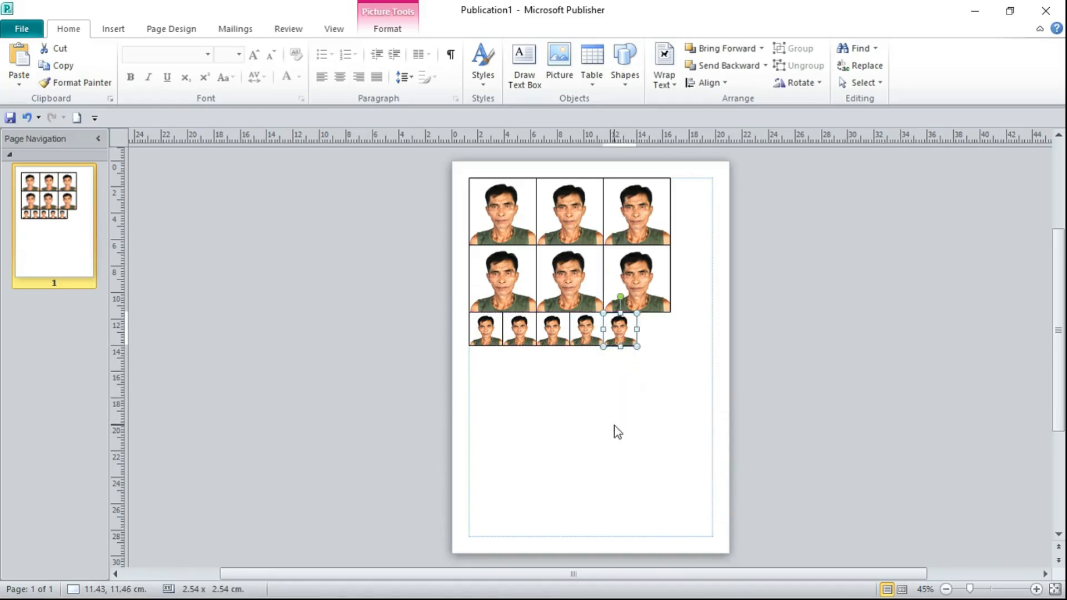
right_click(614, 429)
click(648, 470)
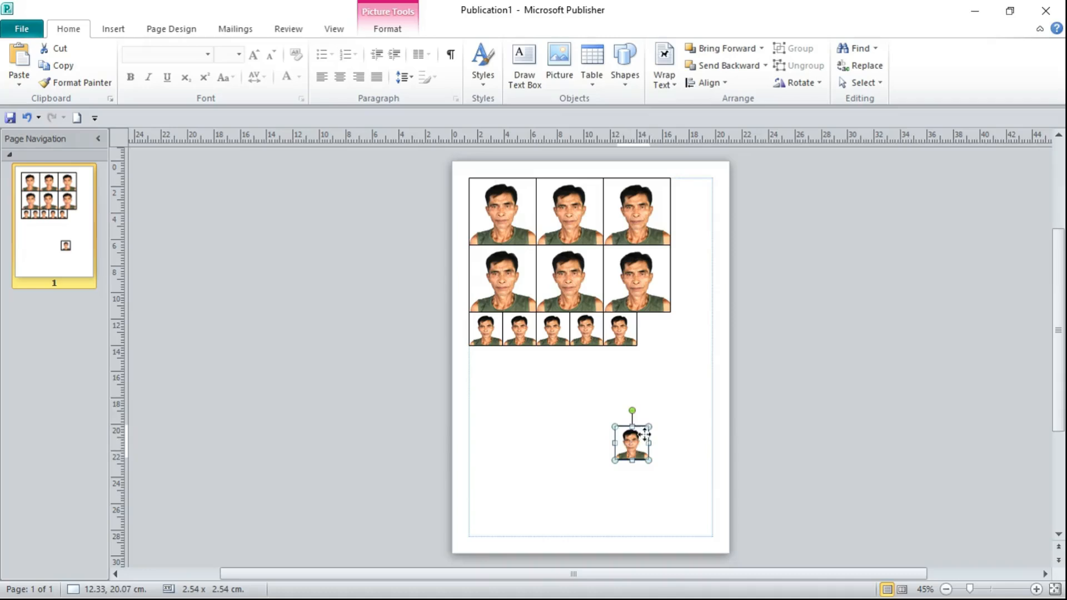
drag(631, 442, 650, 338)
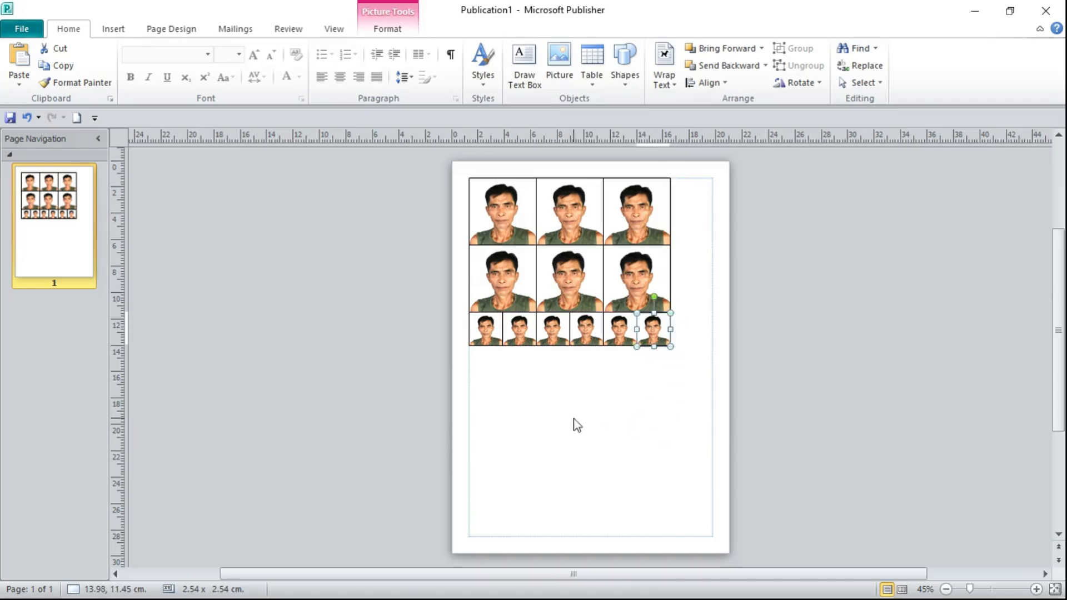
click(604, 436)
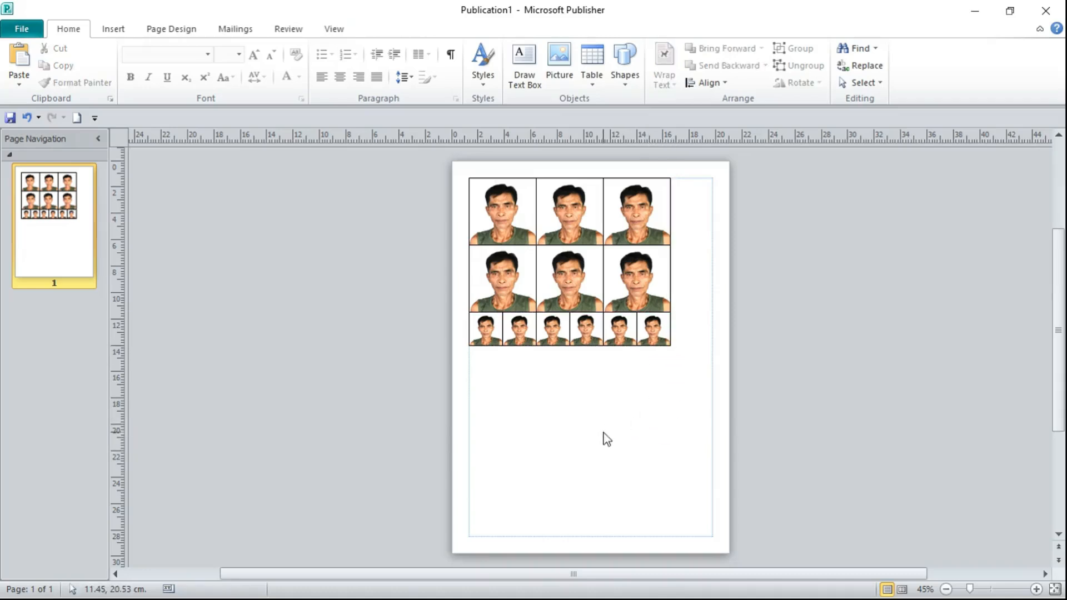
Set the EPSON L5290 Series printer properties for this publication to Photo Paper Glossy and High quality
click(21, 31)
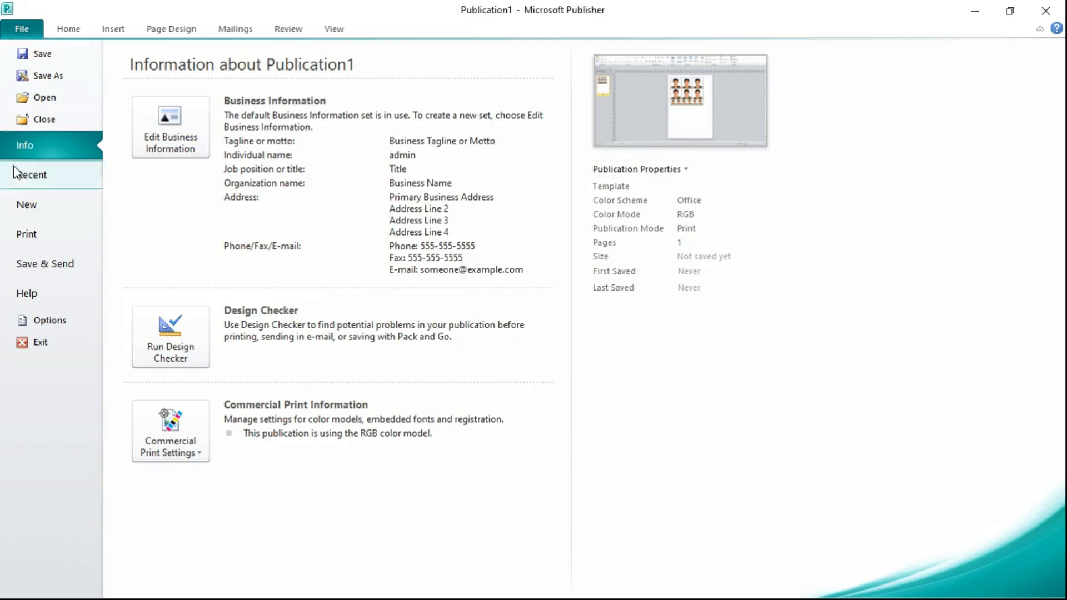
click(39, 235)
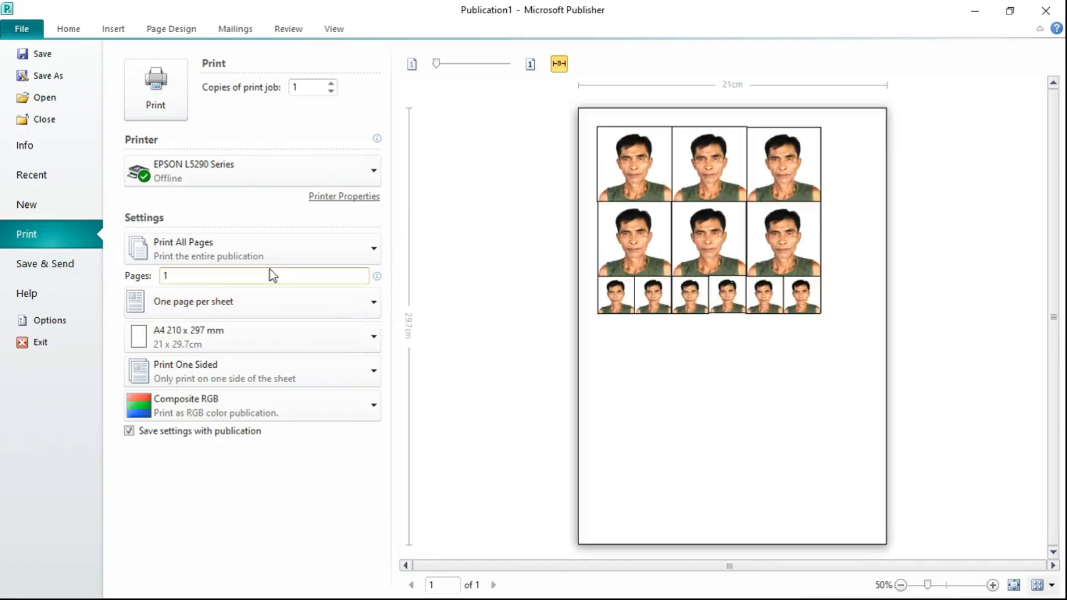
click(349, 198)
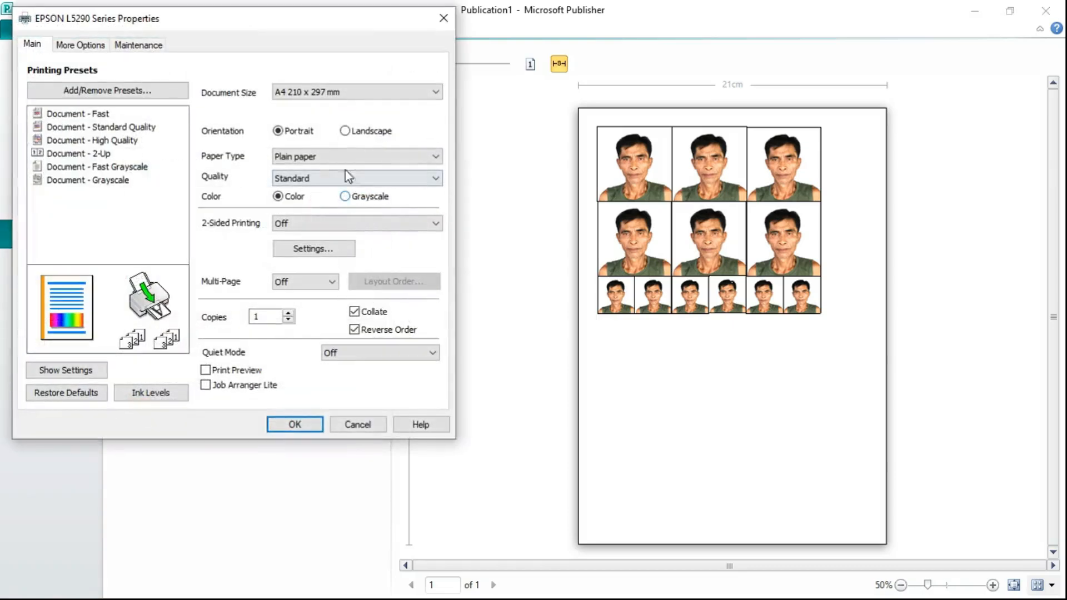
click(434, 160)
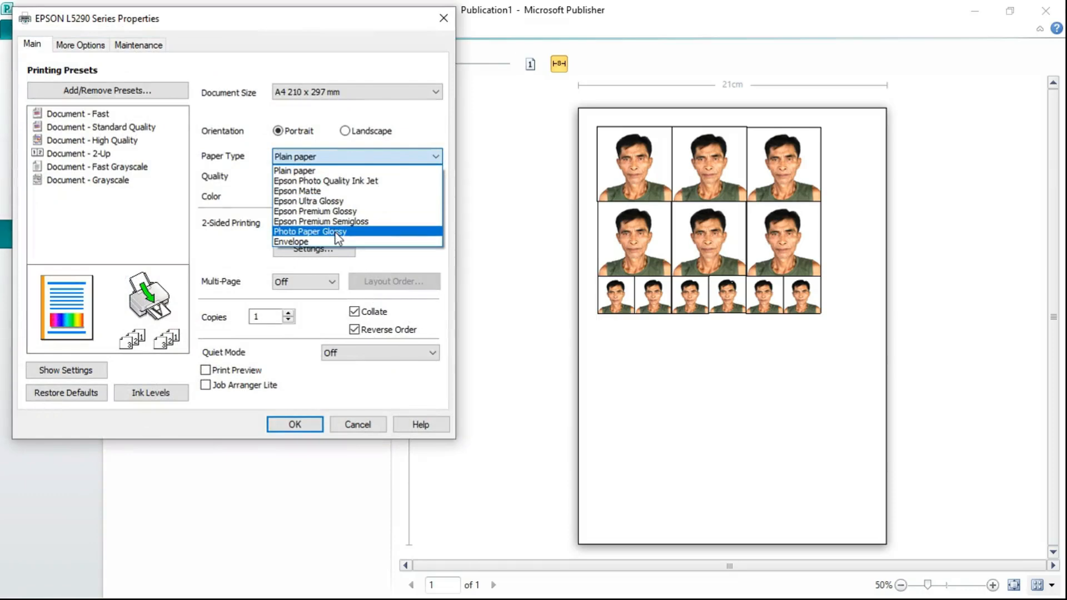
click(339, 232)
click(435, 178)
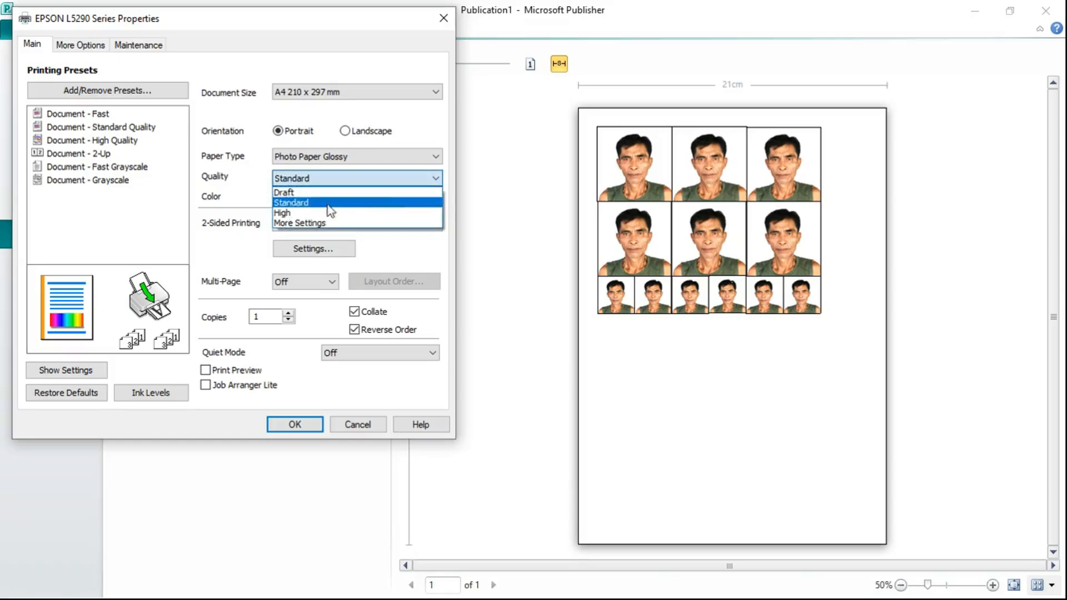
click(299, 214)
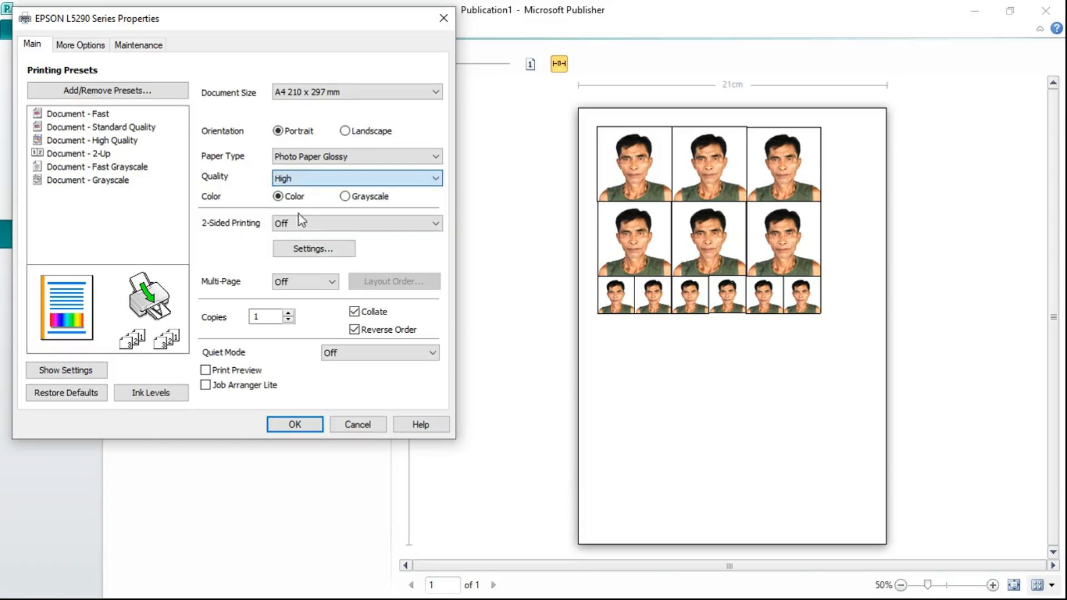
click(295, 426)
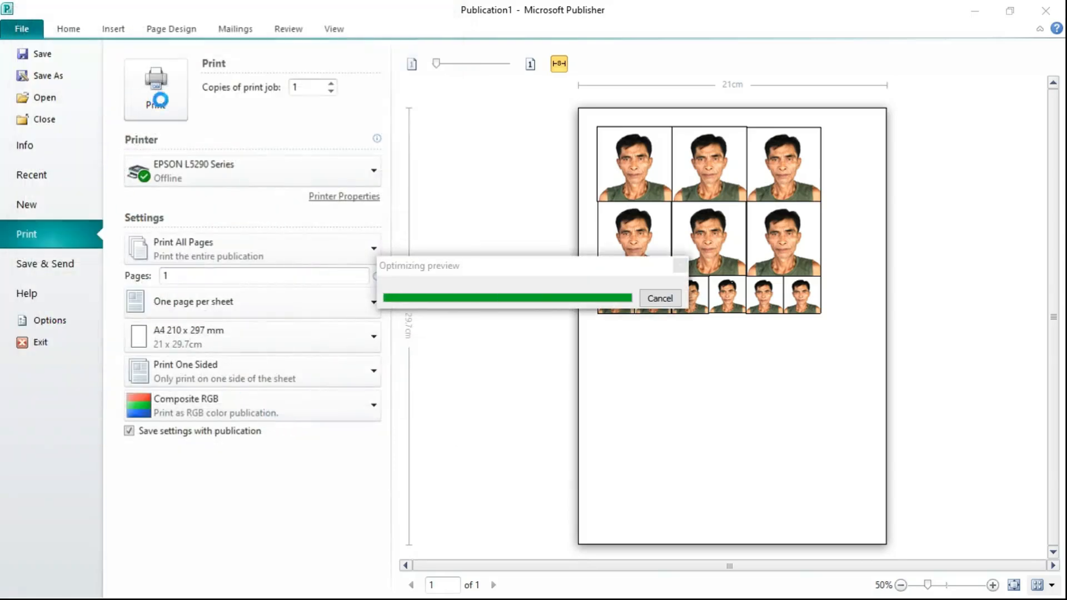